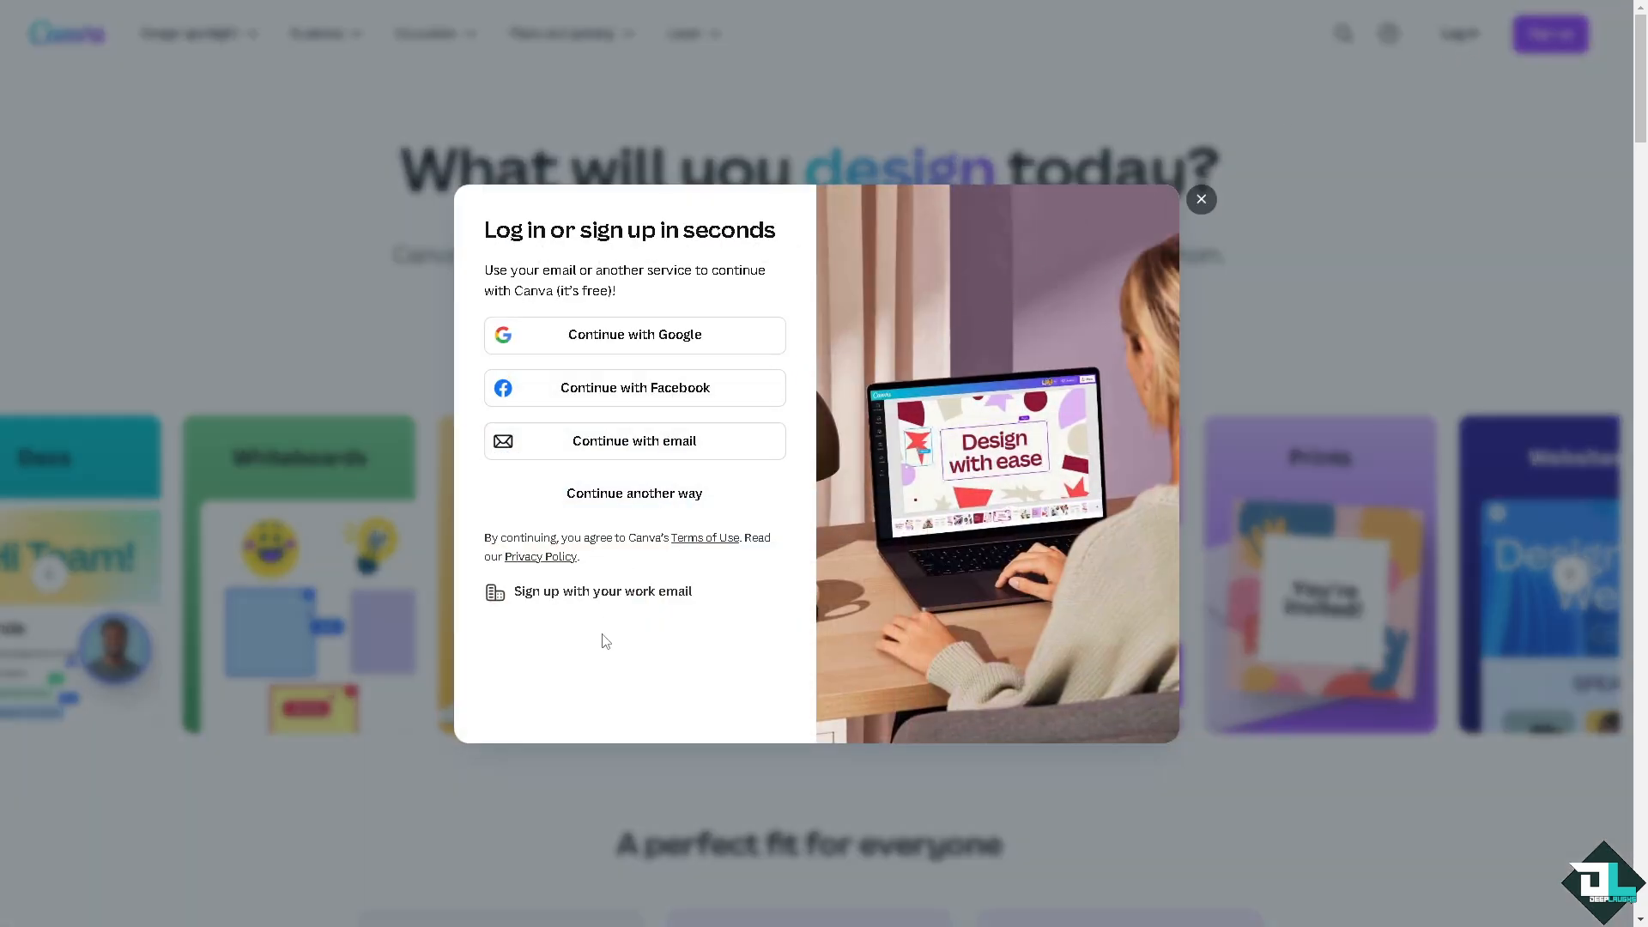
Review the alternative ways to log in and return to the main sign-up options
left_click(656, 492)
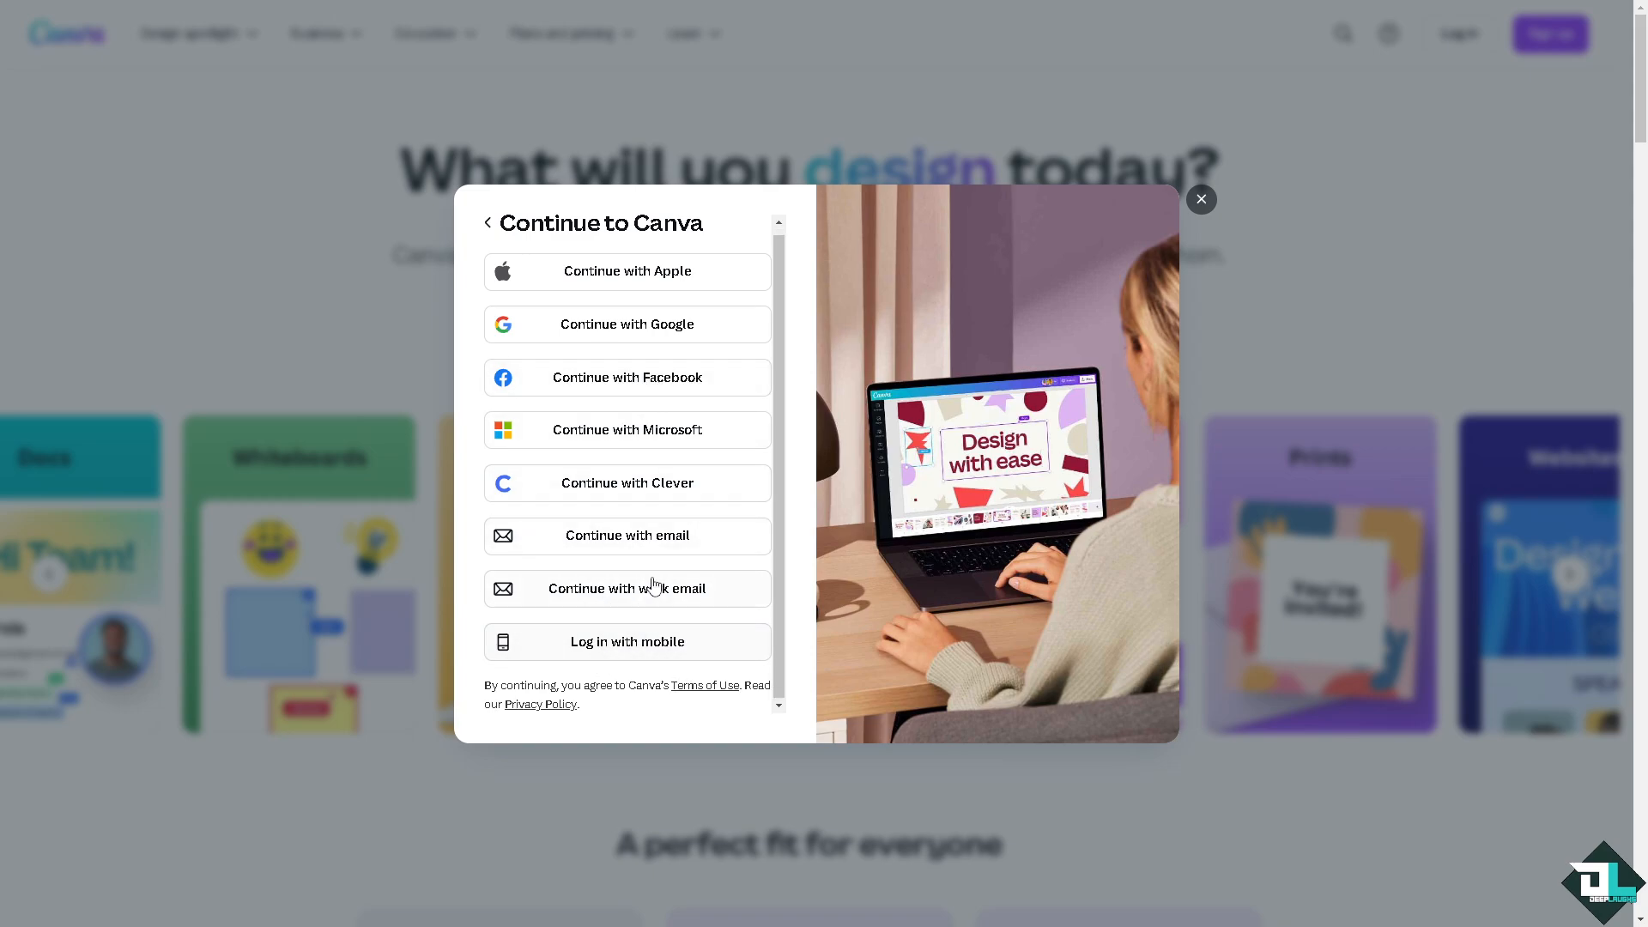
left_click(488, 223)
left_click(605, 592)
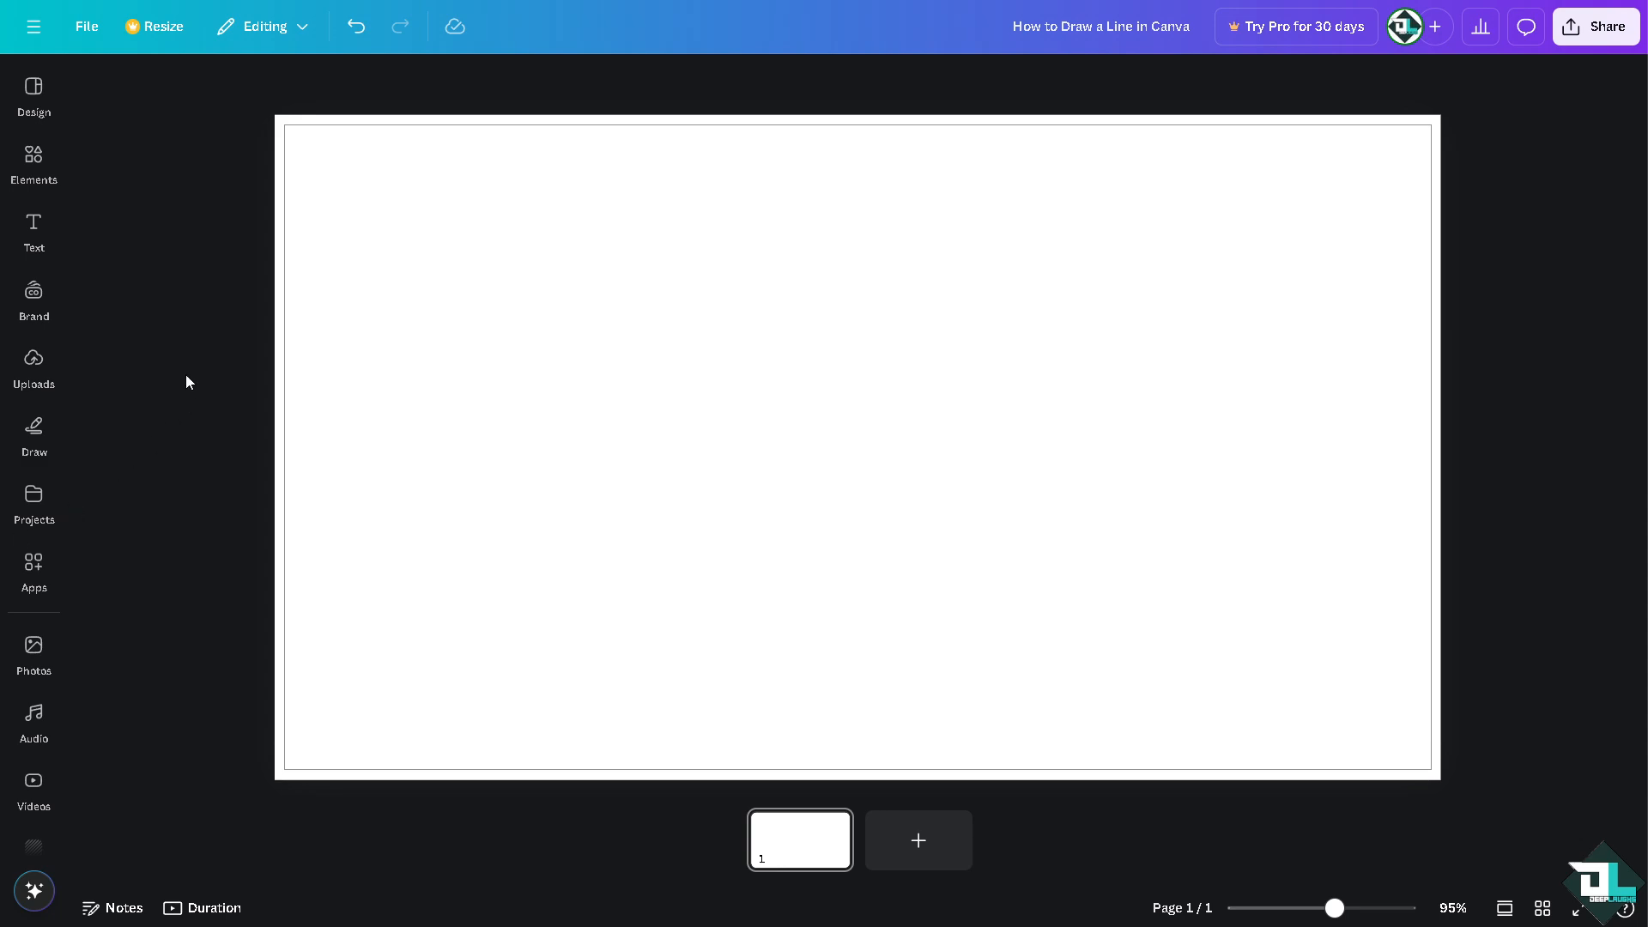
Add the uploaded "How to draw a line" image to the page and scale it into the upper-left area inside the margins
left_click(34, 365)
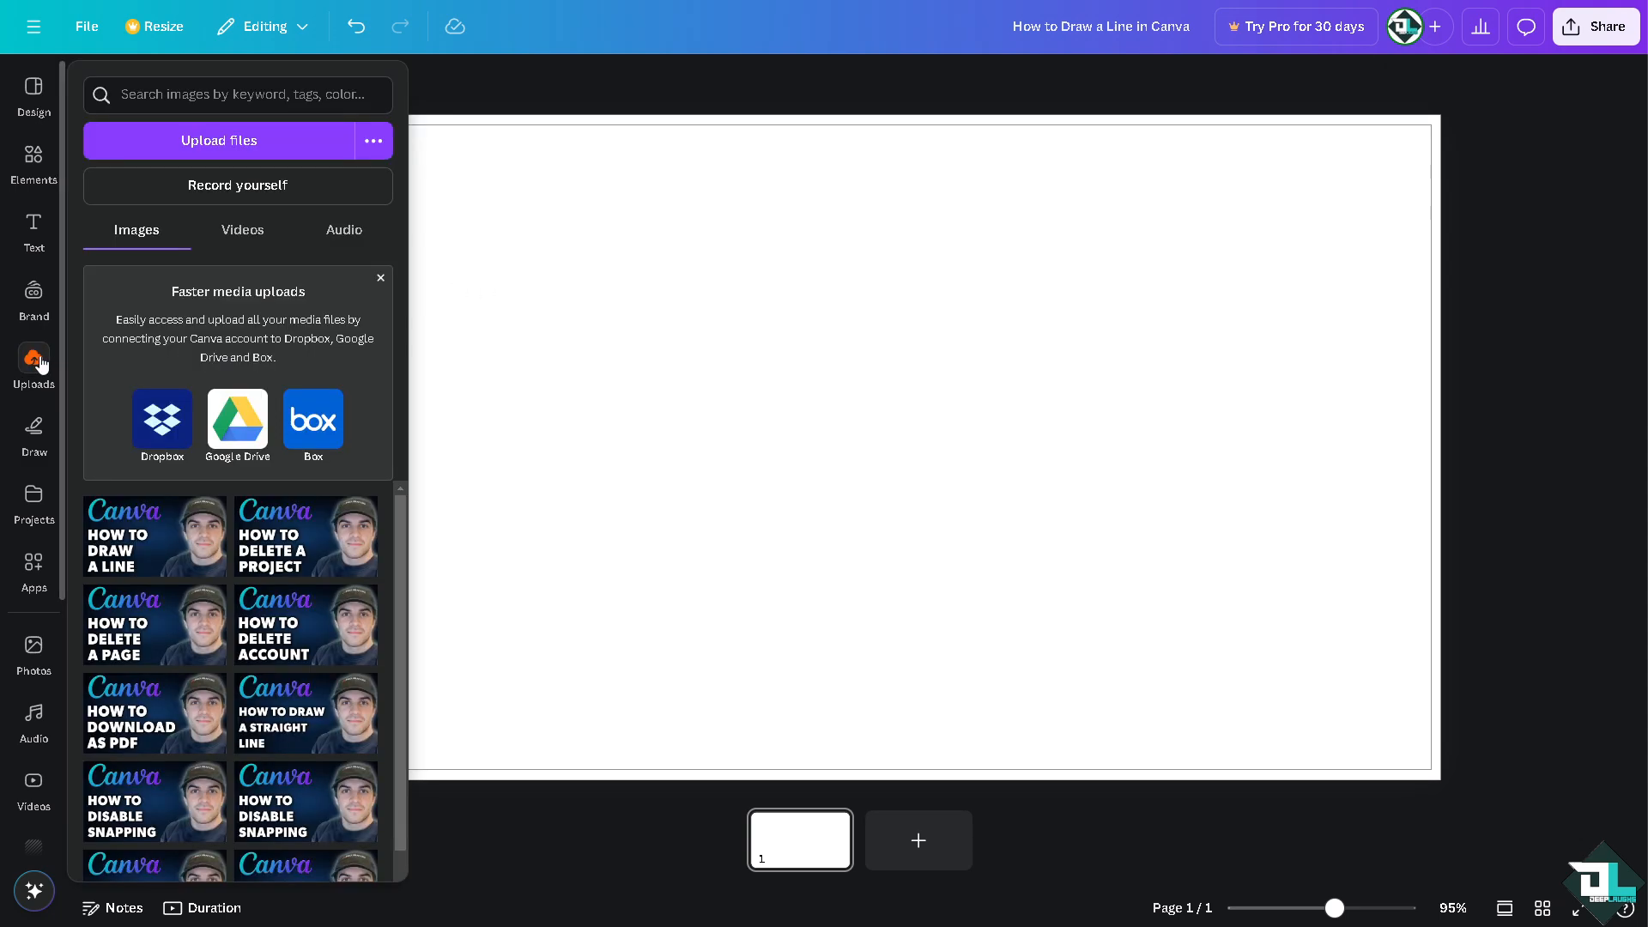
left_click(138, 534)
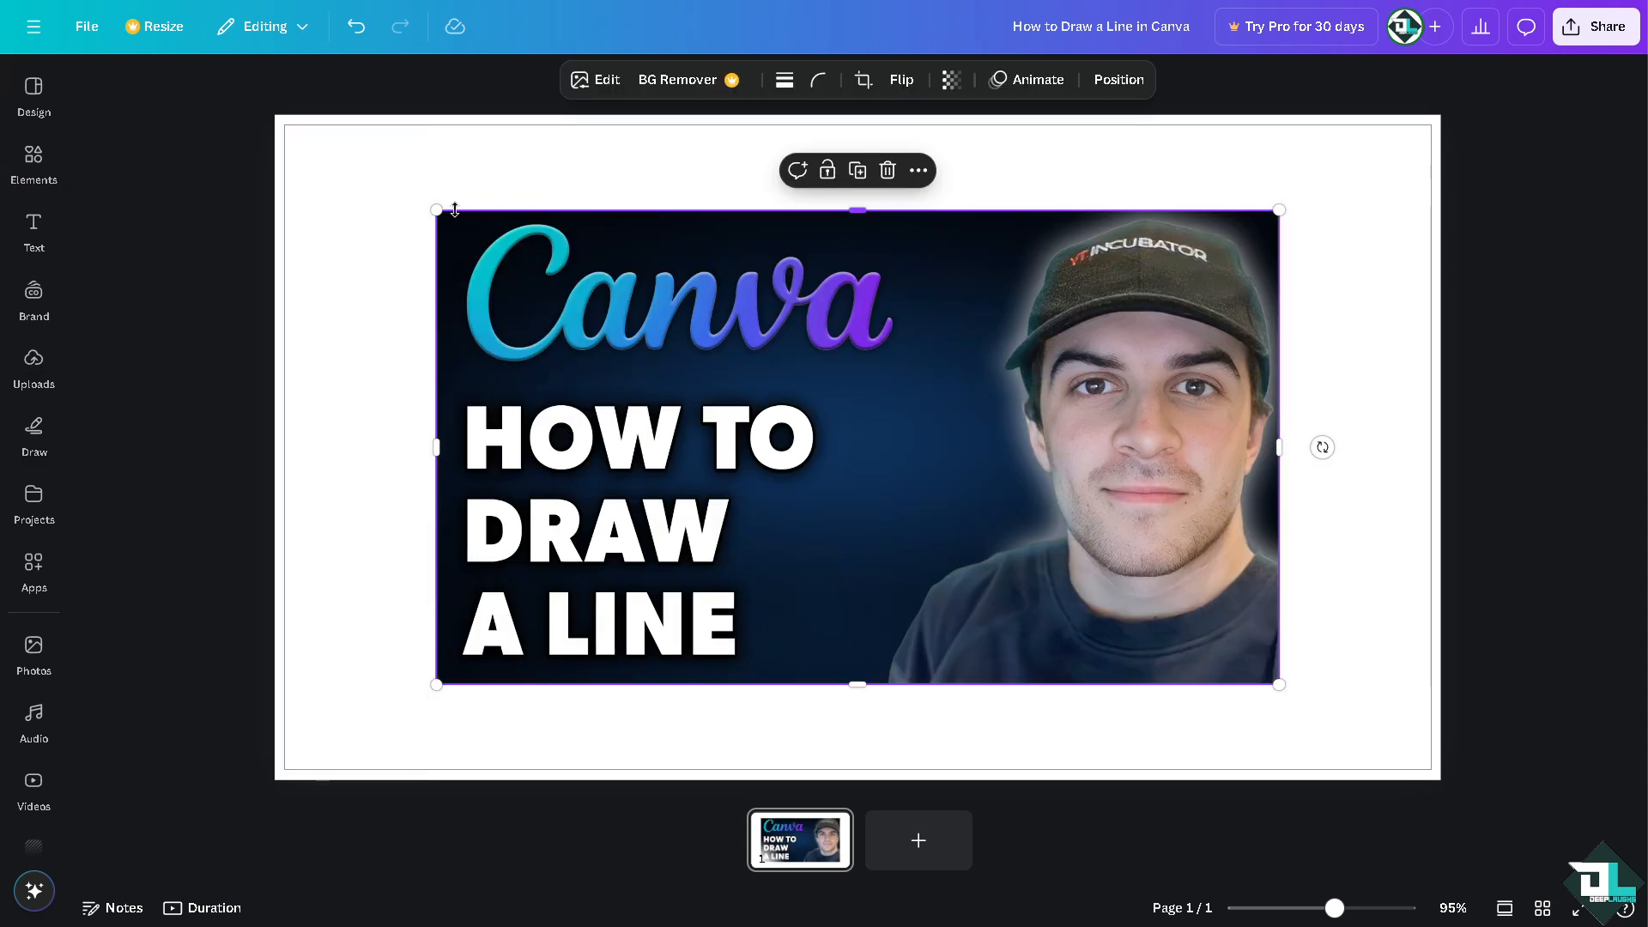
left_click_drag(422, 202, 284, 125)
left_click_drag(1279, 687, 895, 473)
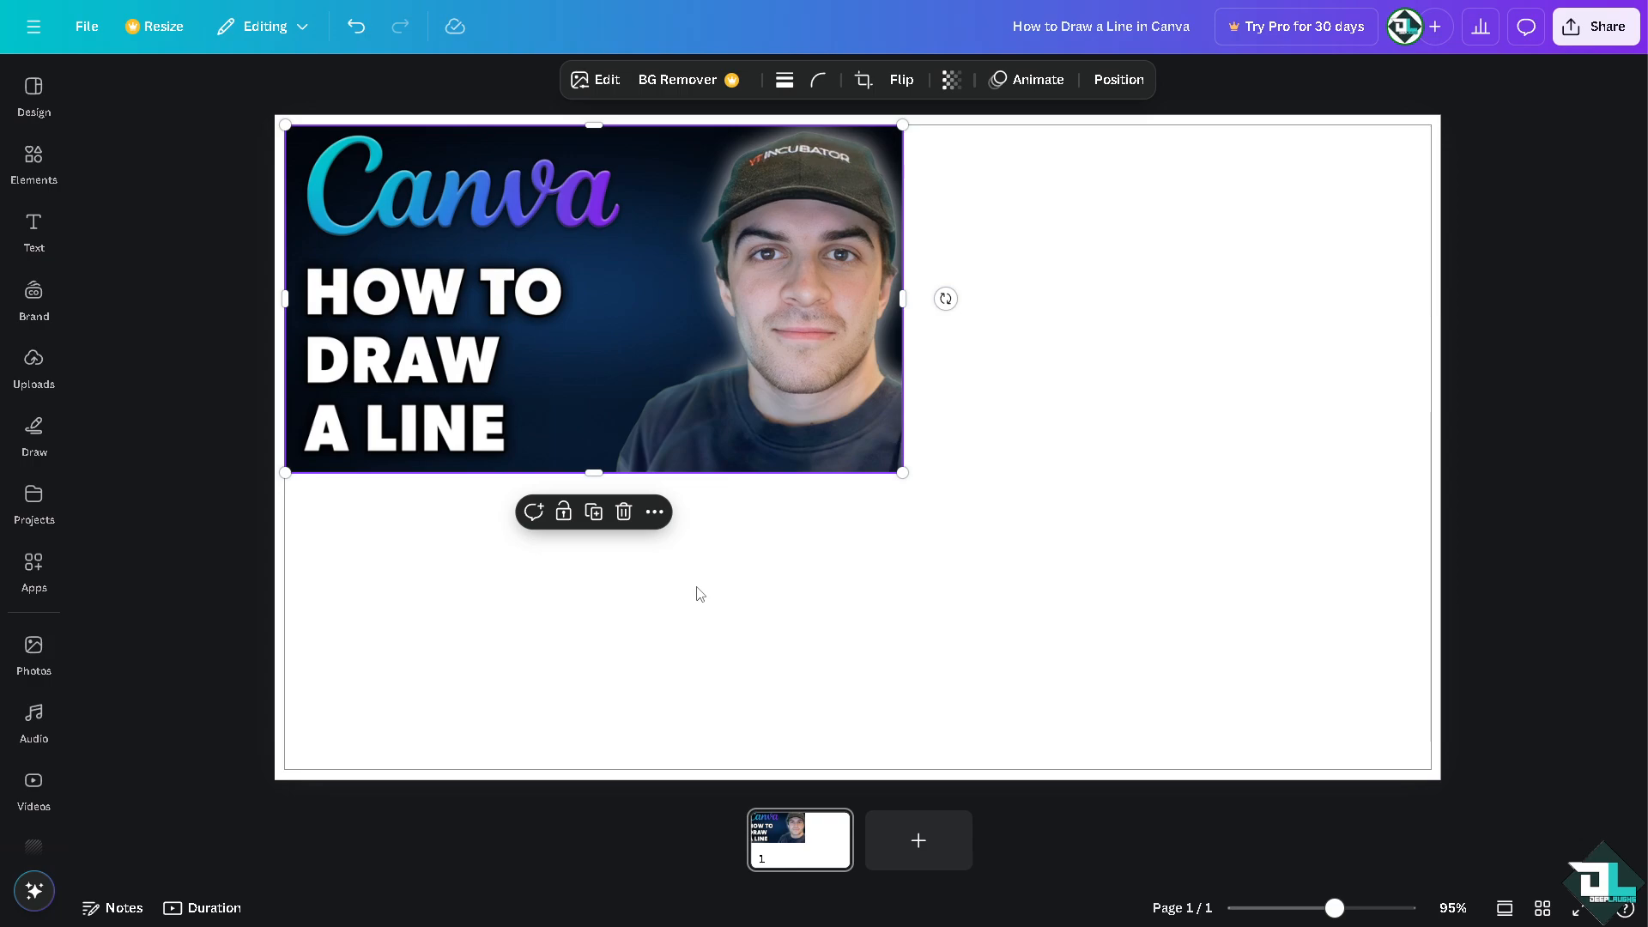
Add the recently used spices-and-vegetables video, fit it into the page's upper-right corner, and match its height to the image
left_click(34, 782)
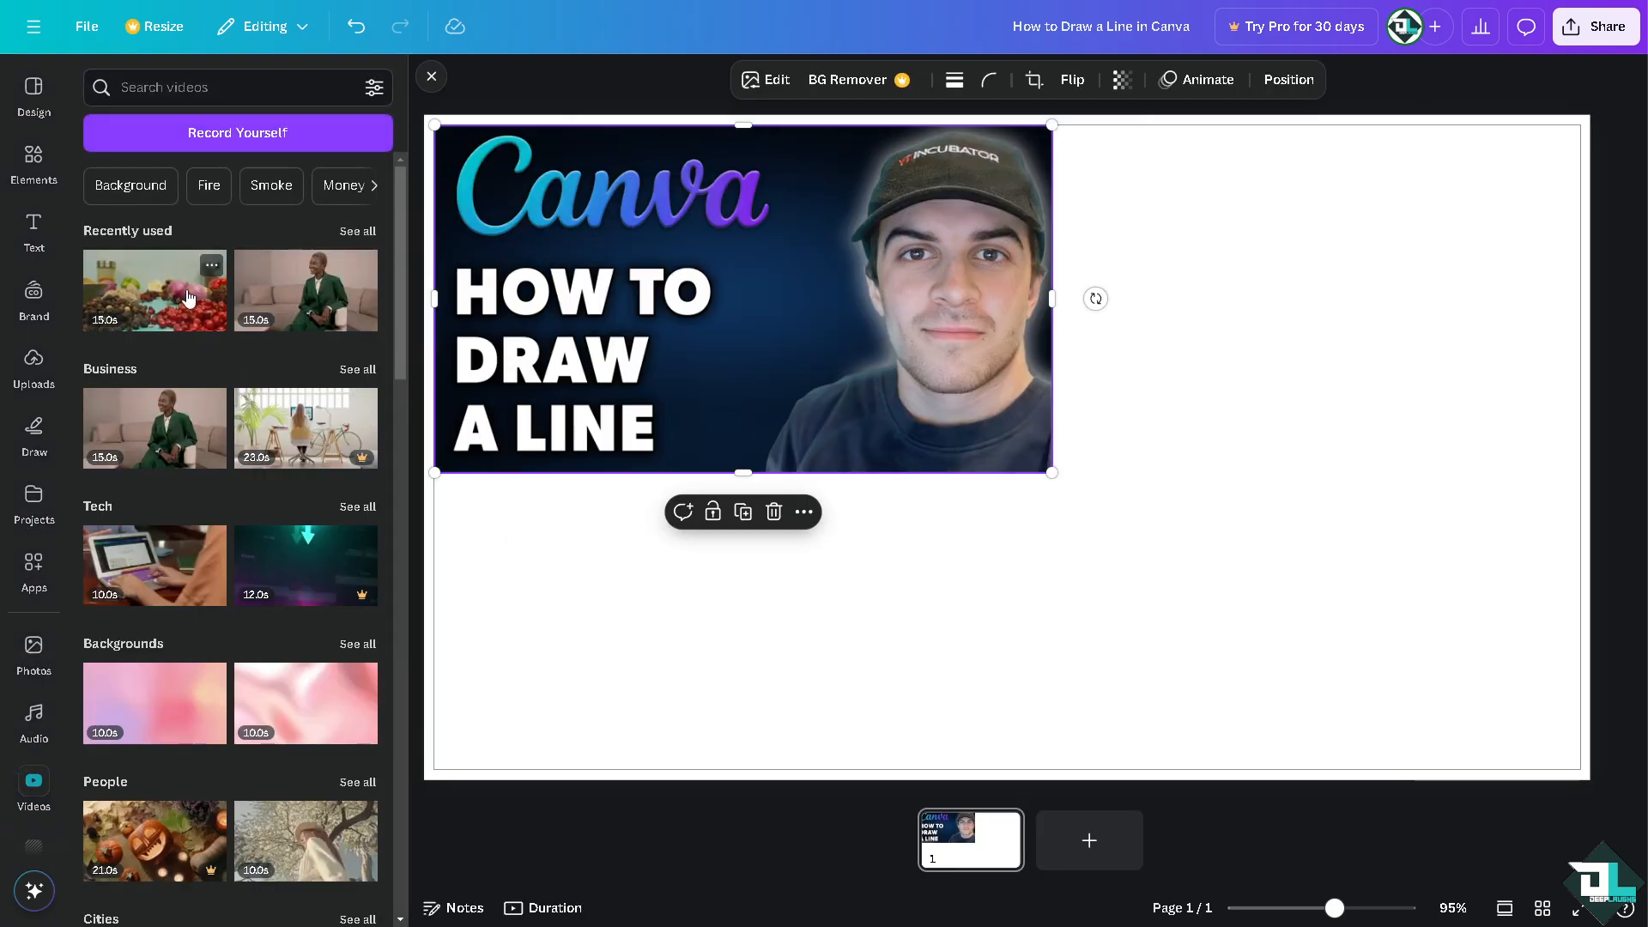
left_click(189, 298)
left_click_drag(912, 353, 1107, 270)
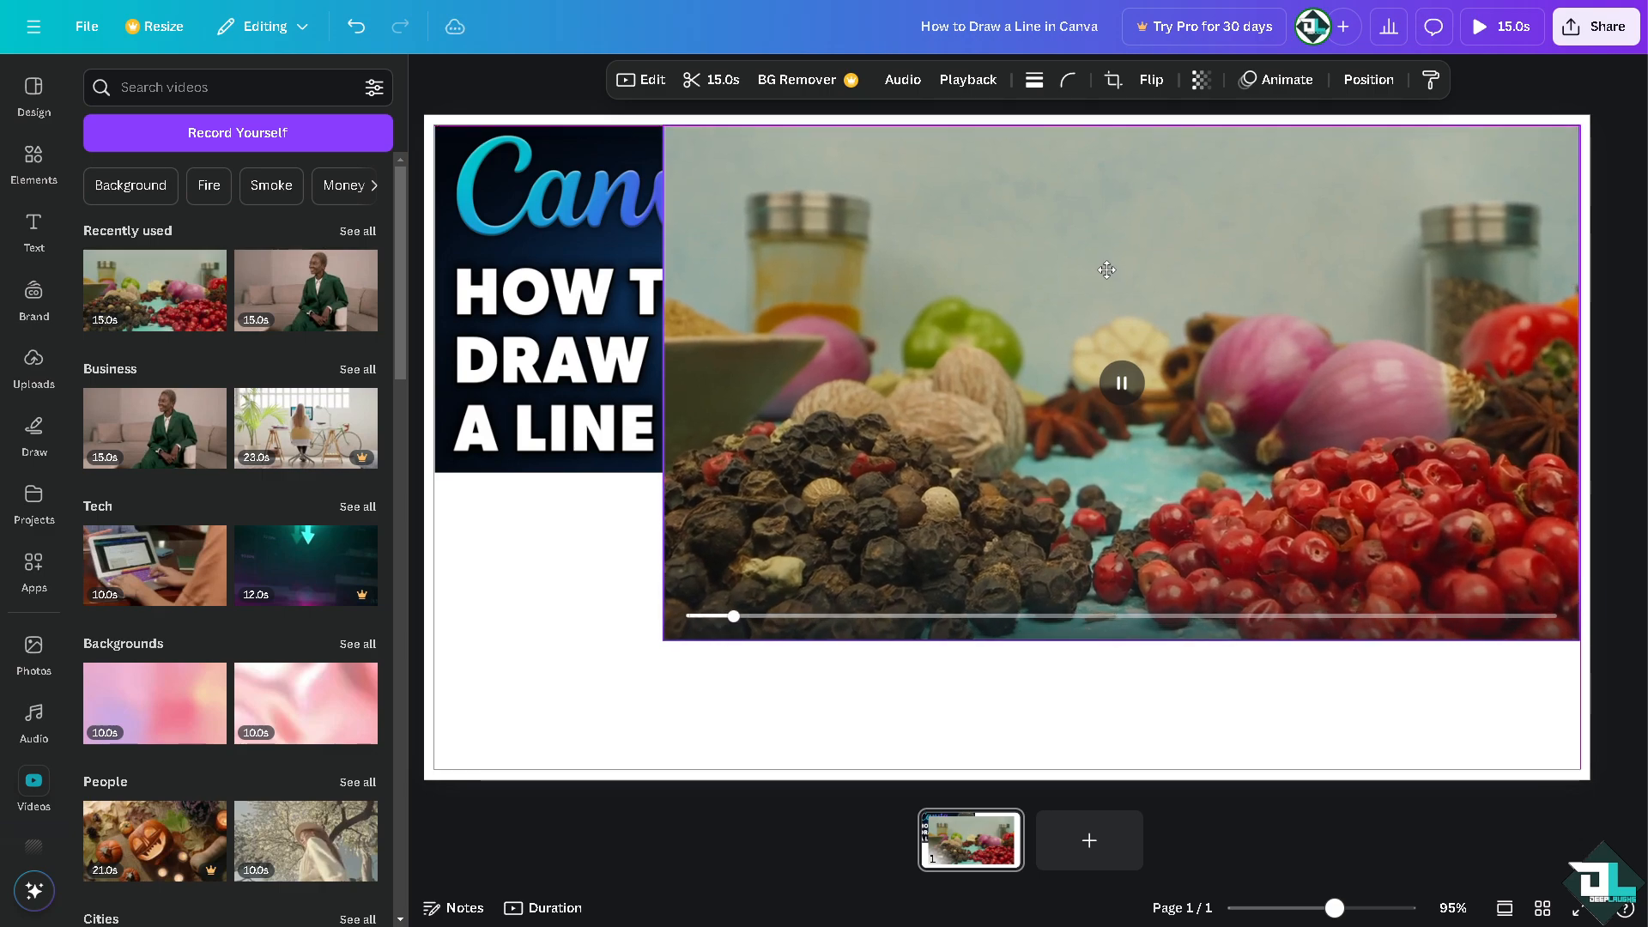
left_click_drag(666, 640, 1073, 444)
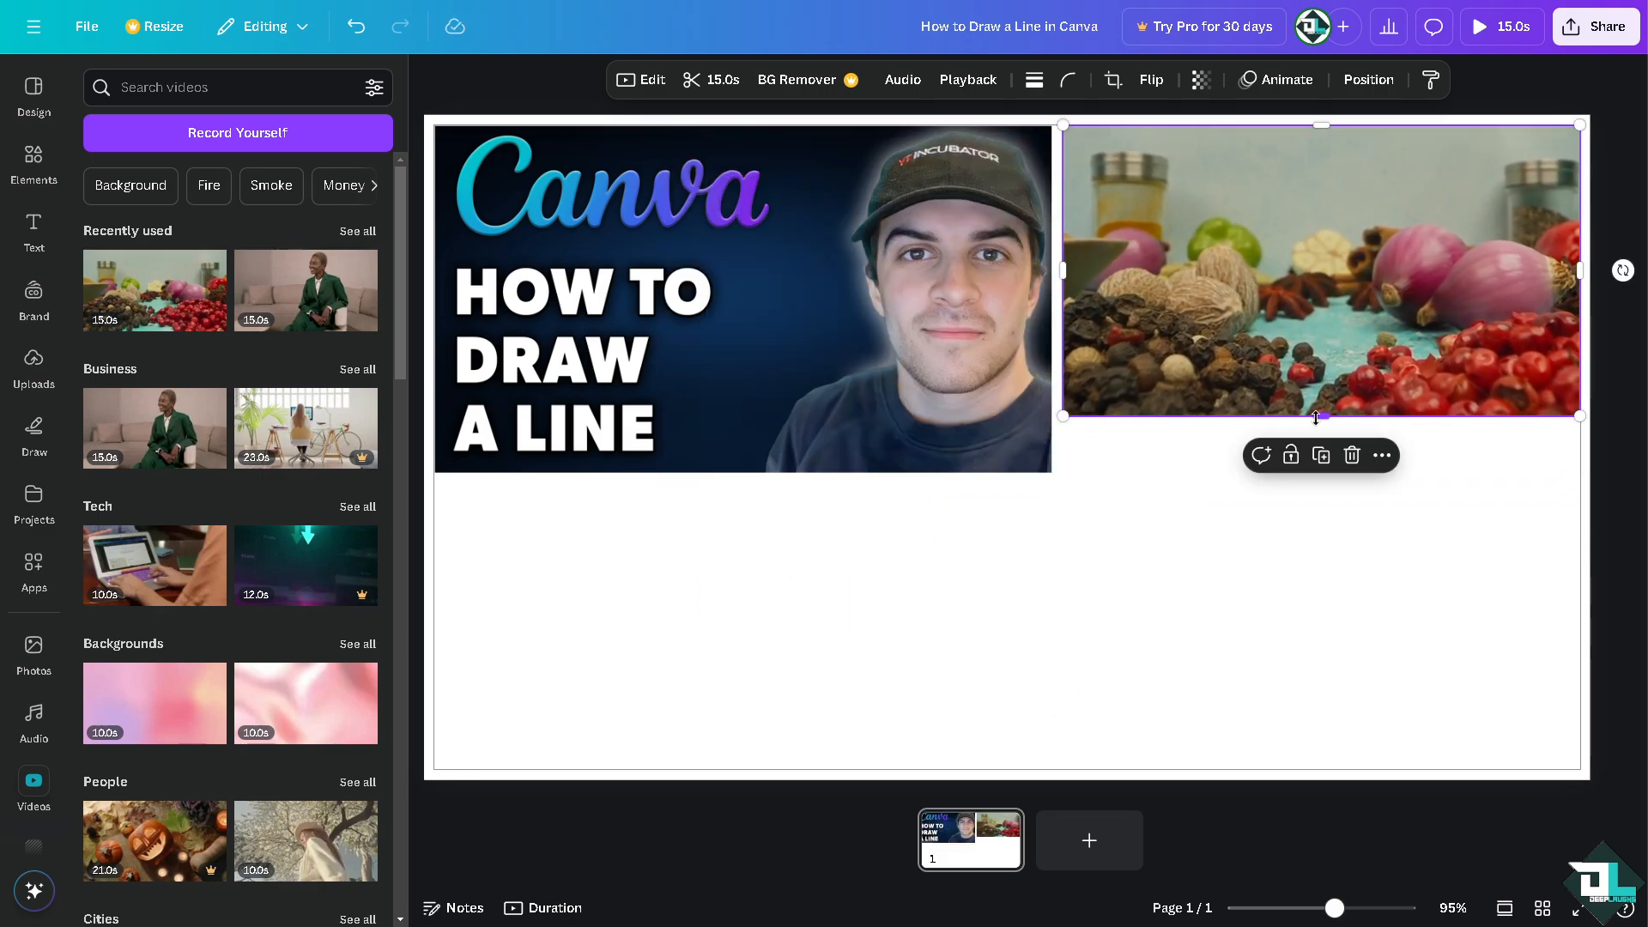
left_click_drag(1316, 418, 1316, 472)
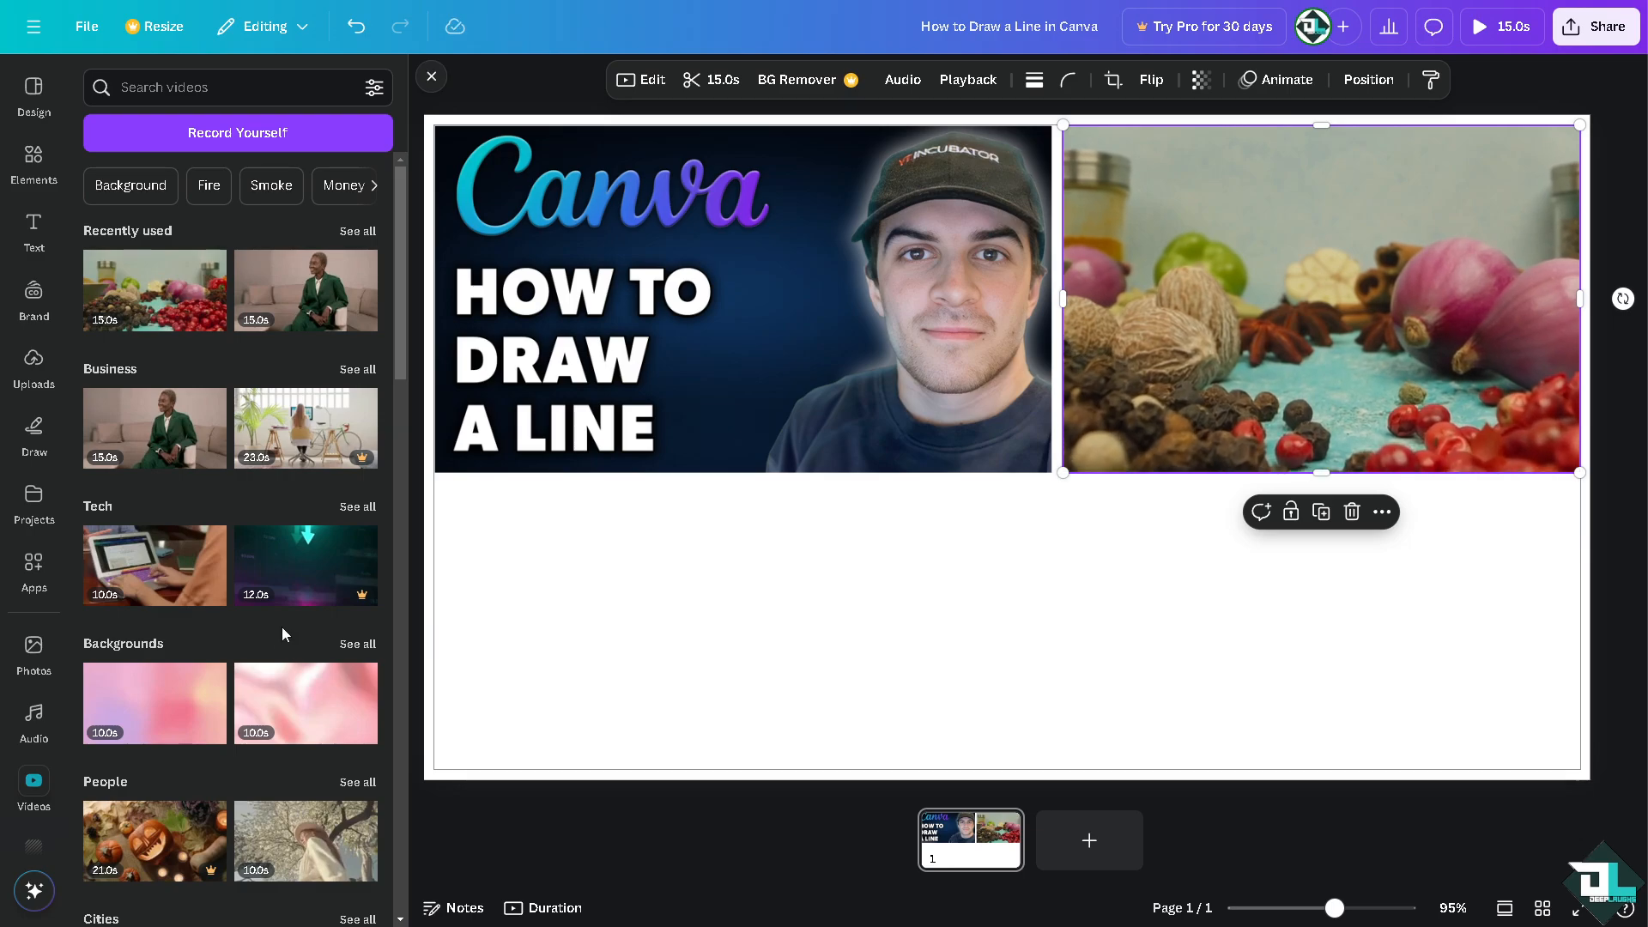
Add the People video of the woman under the blossoming tree and shrink it into the page's lower-left corner
left_click(305, 841)
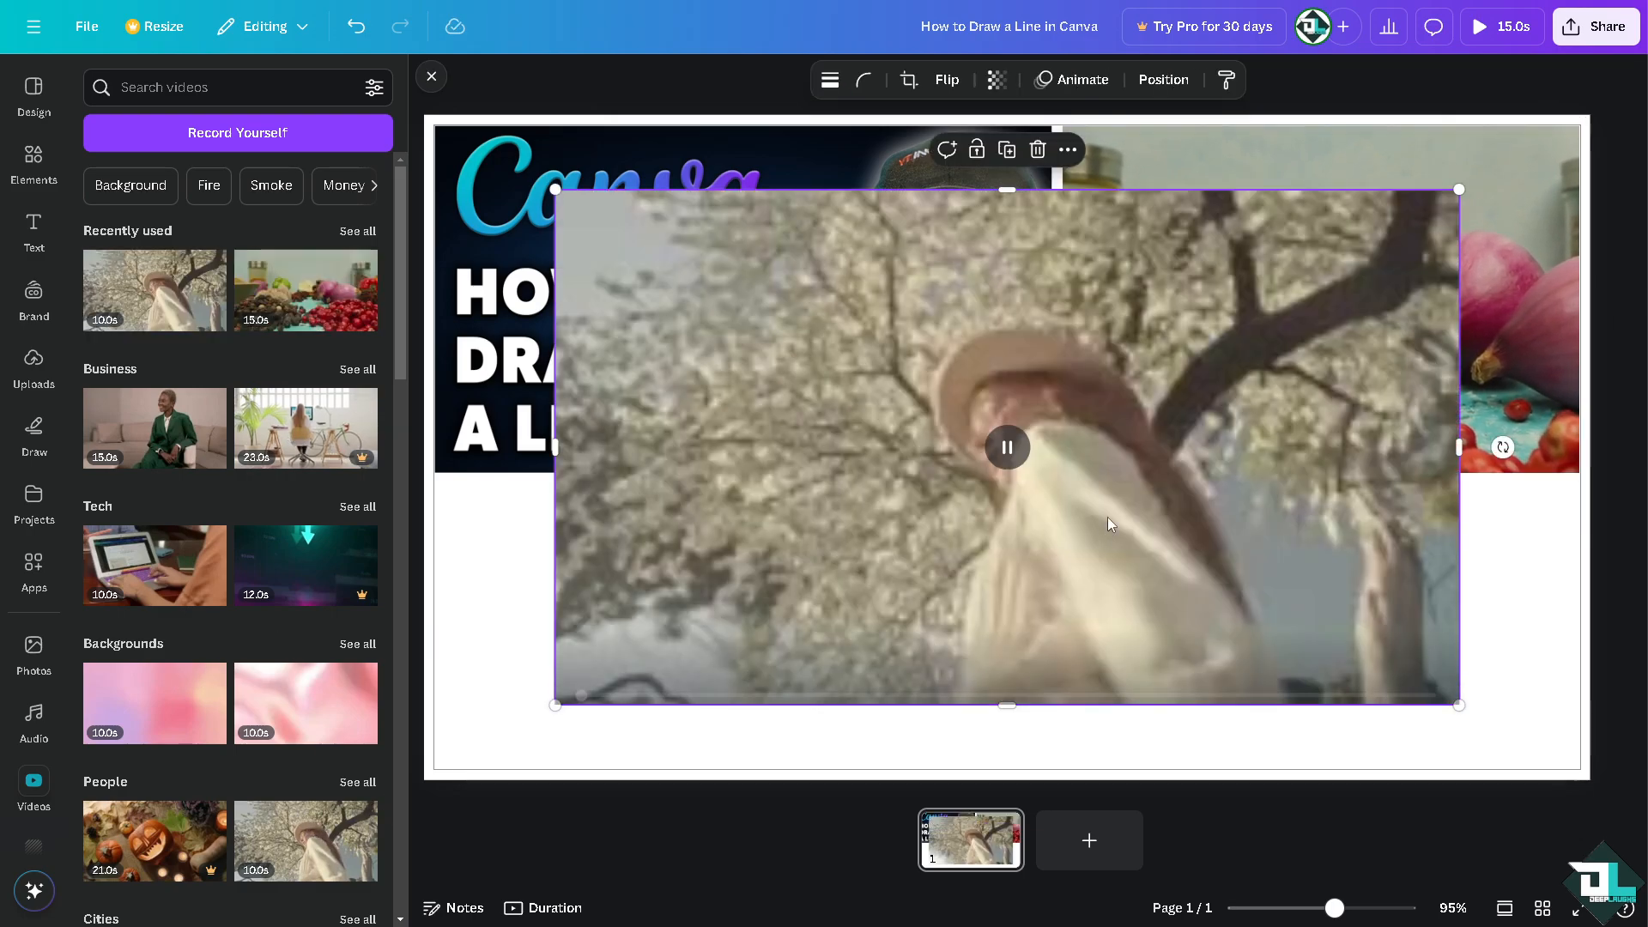
left_click_drag(1194, 377, 1074, 442)
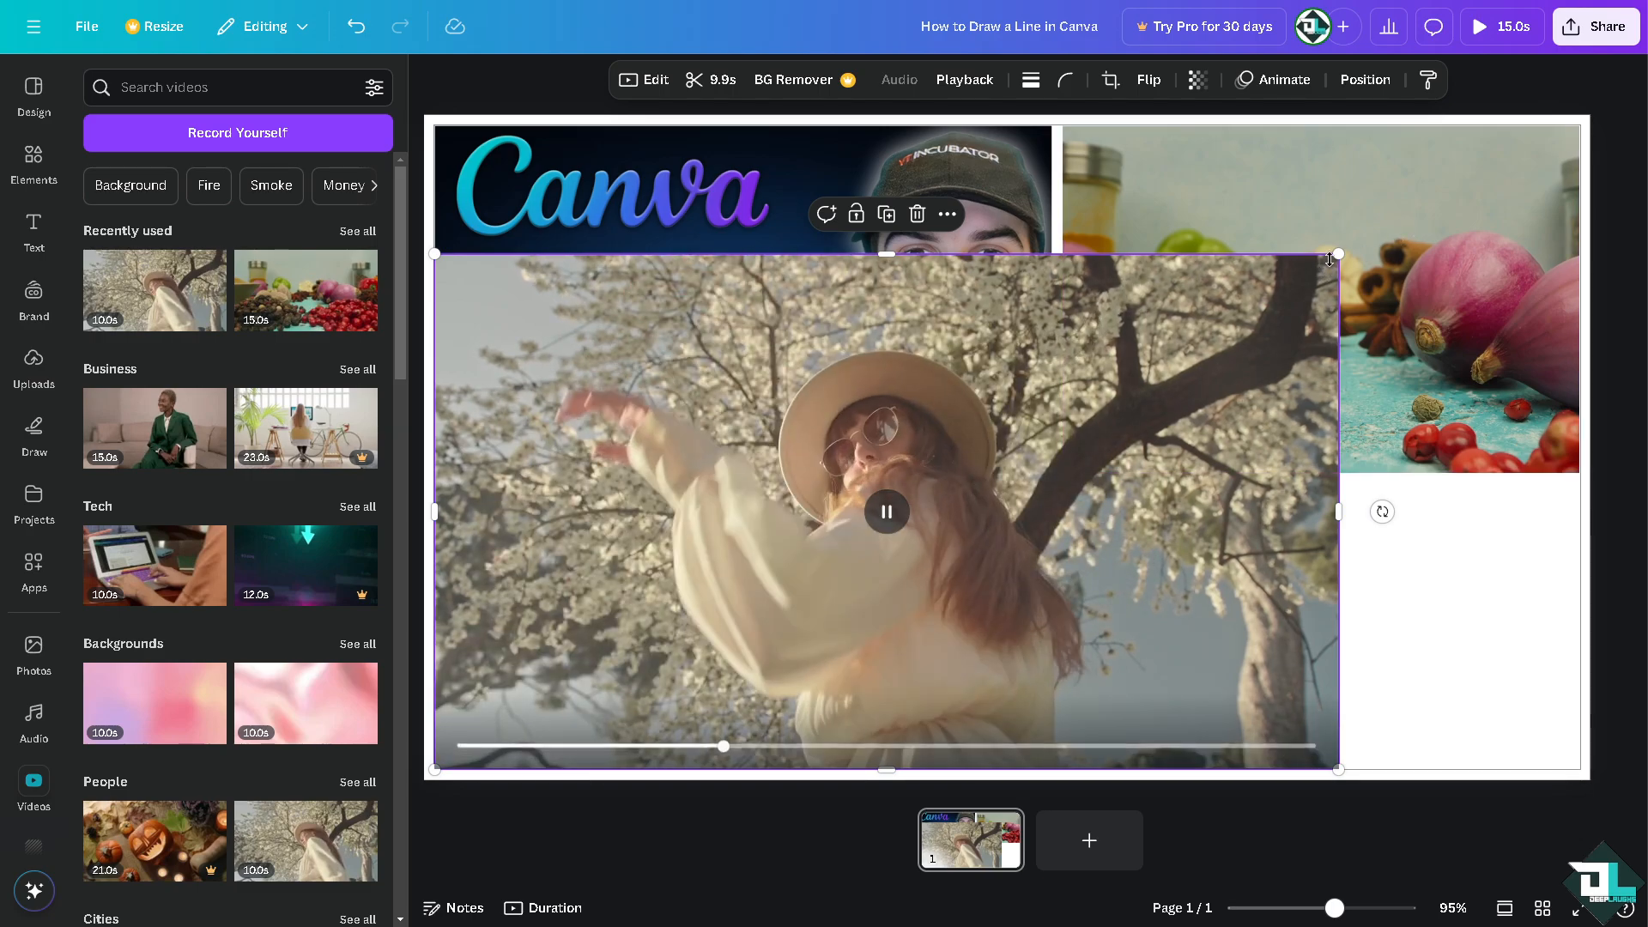
left_click_drag(1330, 259, 938, 507)
Find the sunset shoreline video in the Beach category, add it, and shrink it into the page's lower-right area beneath the spices video
scroll(195, 703, "down", 3)
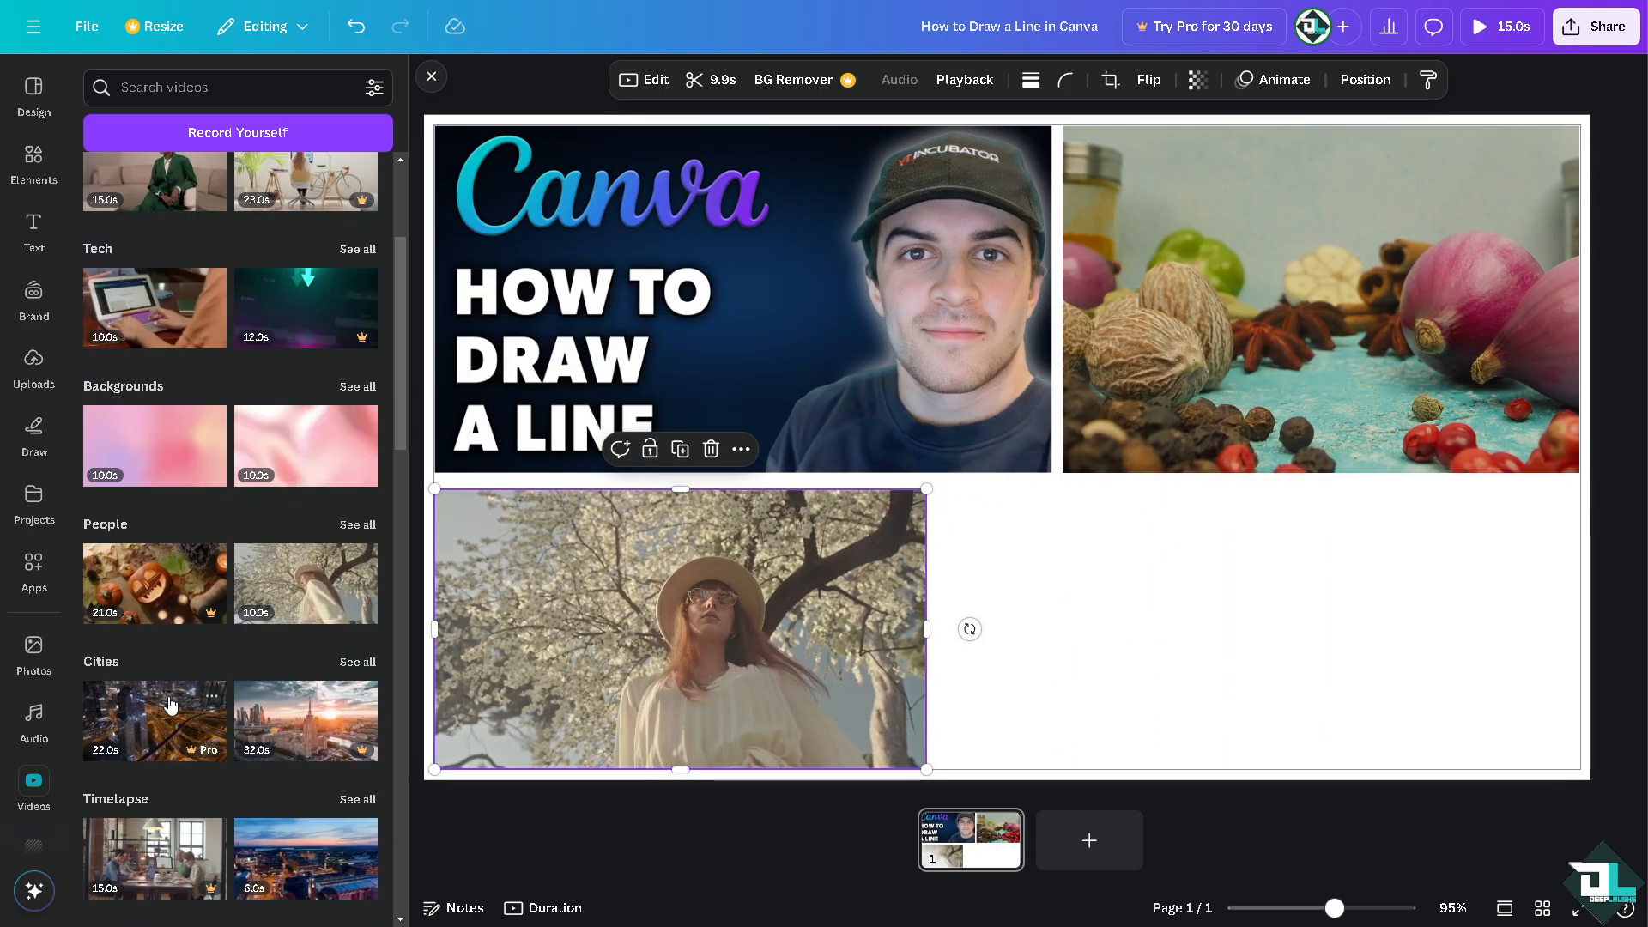
scroll(169, 704, "down", 5)
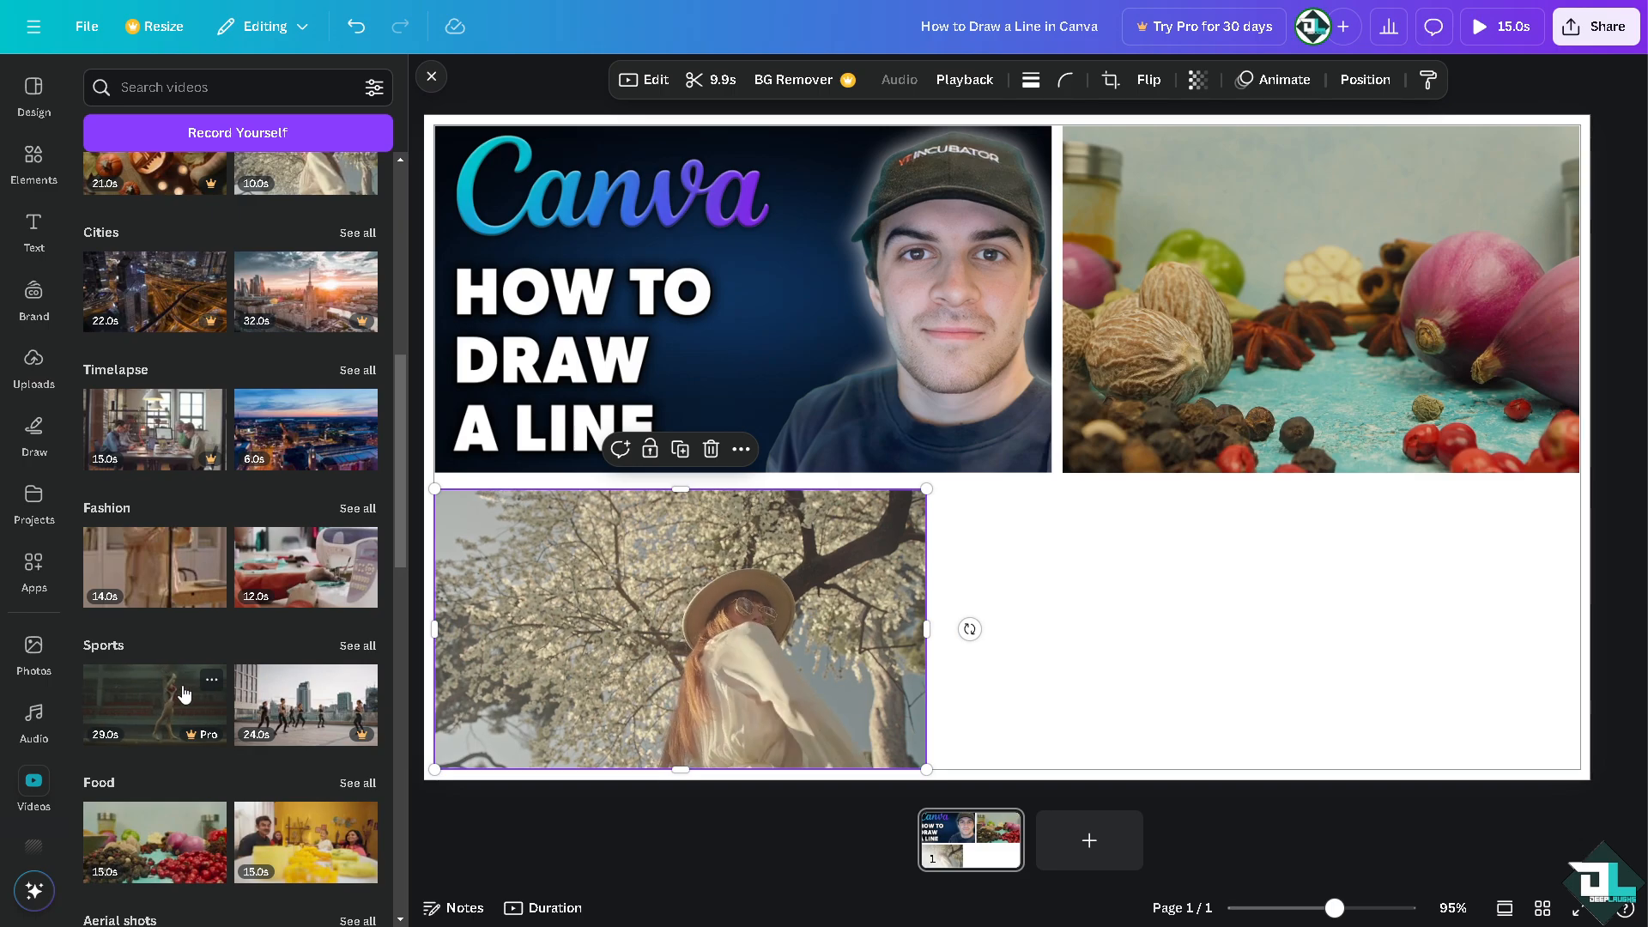
scroll(233, 606, "down", 4)
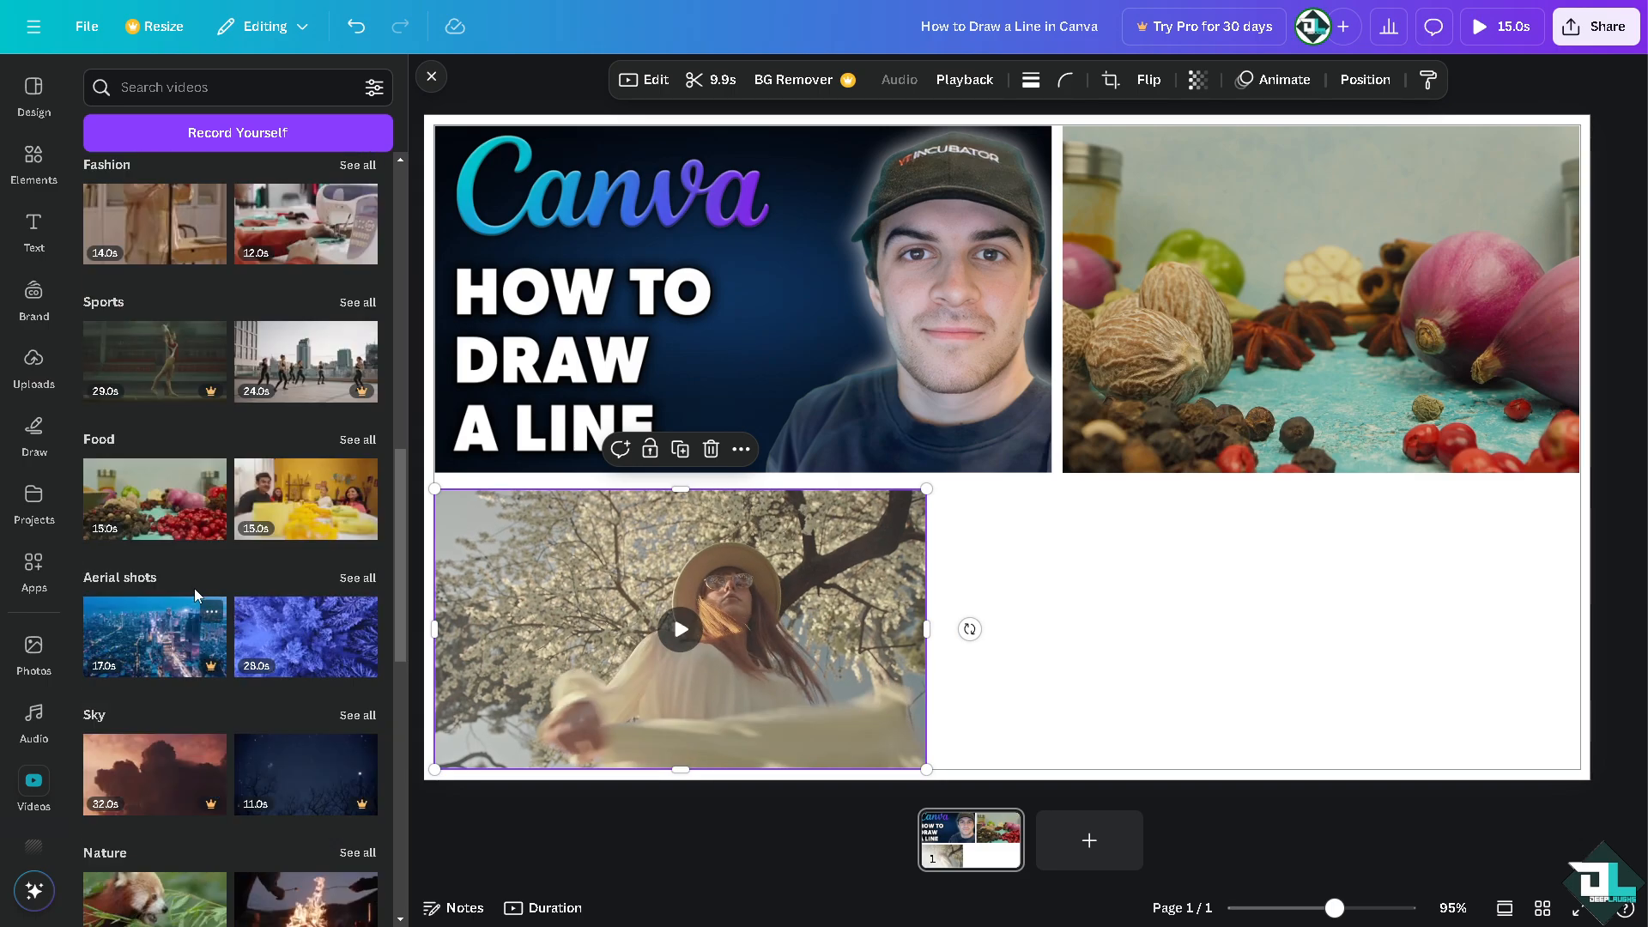
scroll(225, 548, "down", 4)
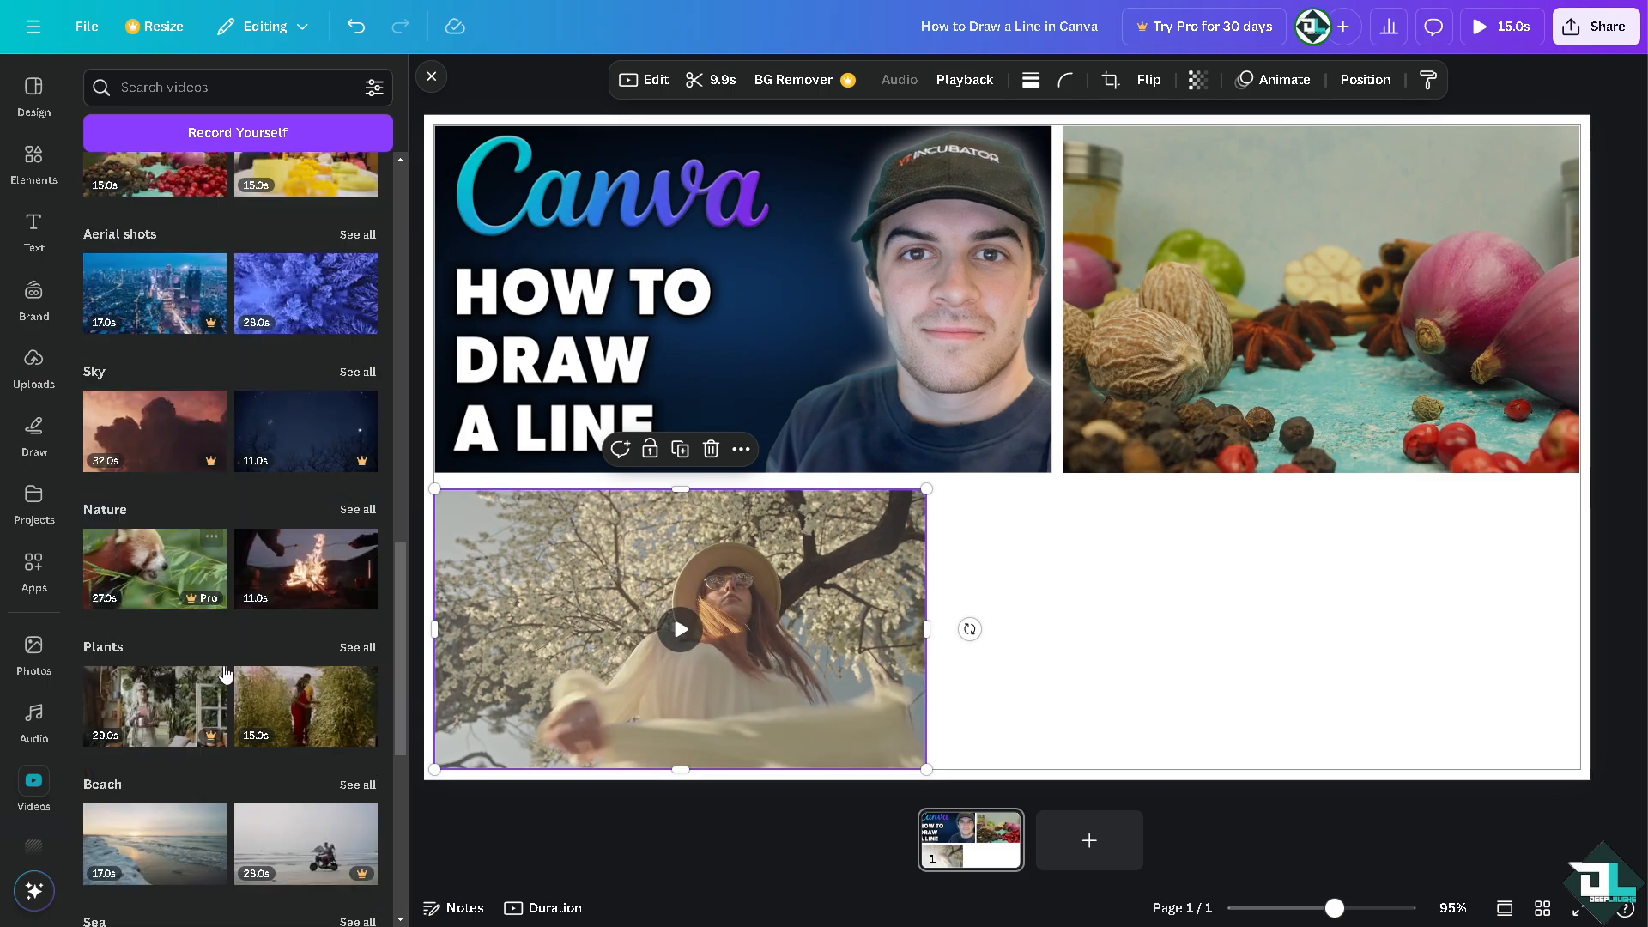
scroll(230, 581, "down", 3)
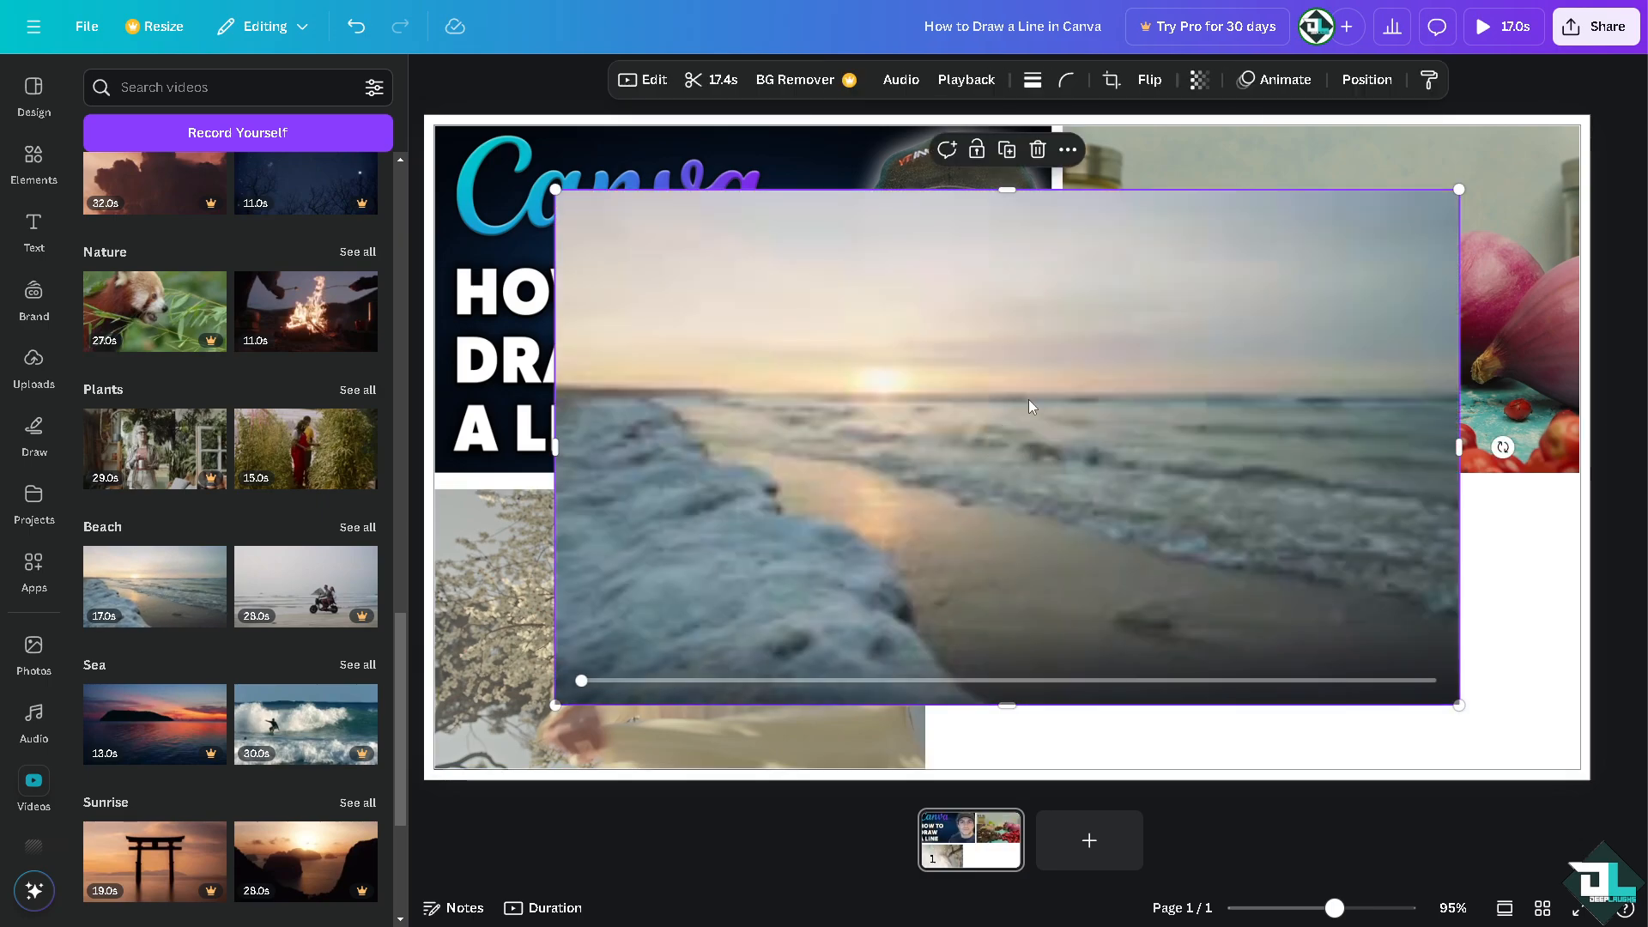
left_click_drag(1029, 399, 1143, 465)
left_click_drag(670, 255, 1086, 451)
Widen the blossoming-tree video to match the width of the image above it
left_click(879, 576)
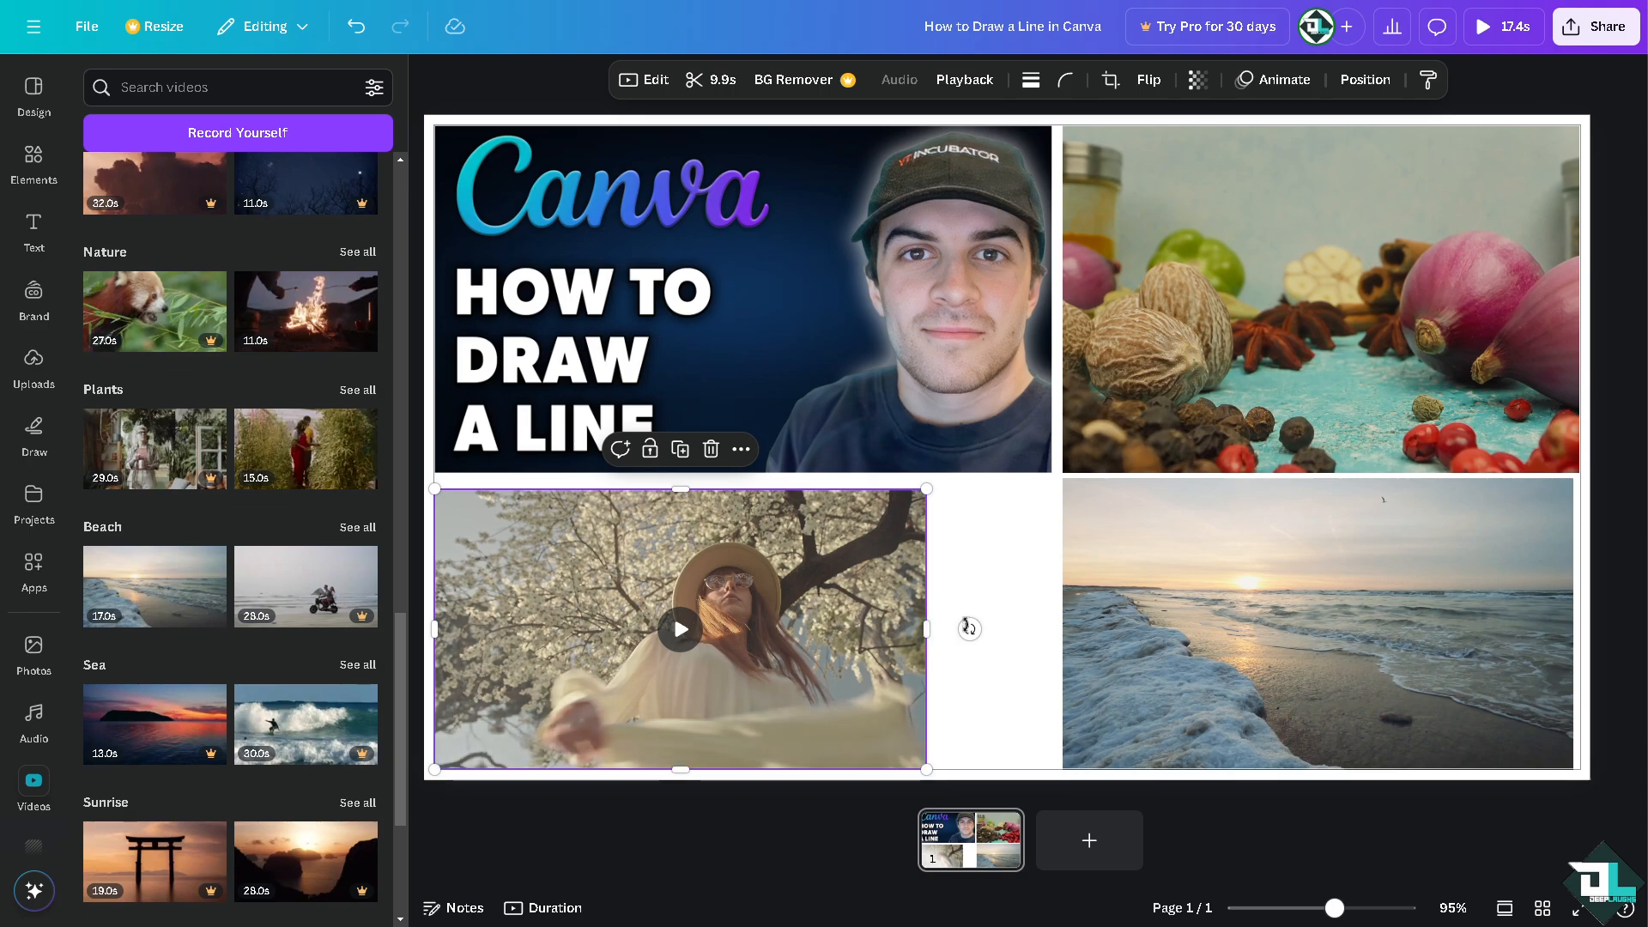
left_click_drag(930, 631, 1053, 629)
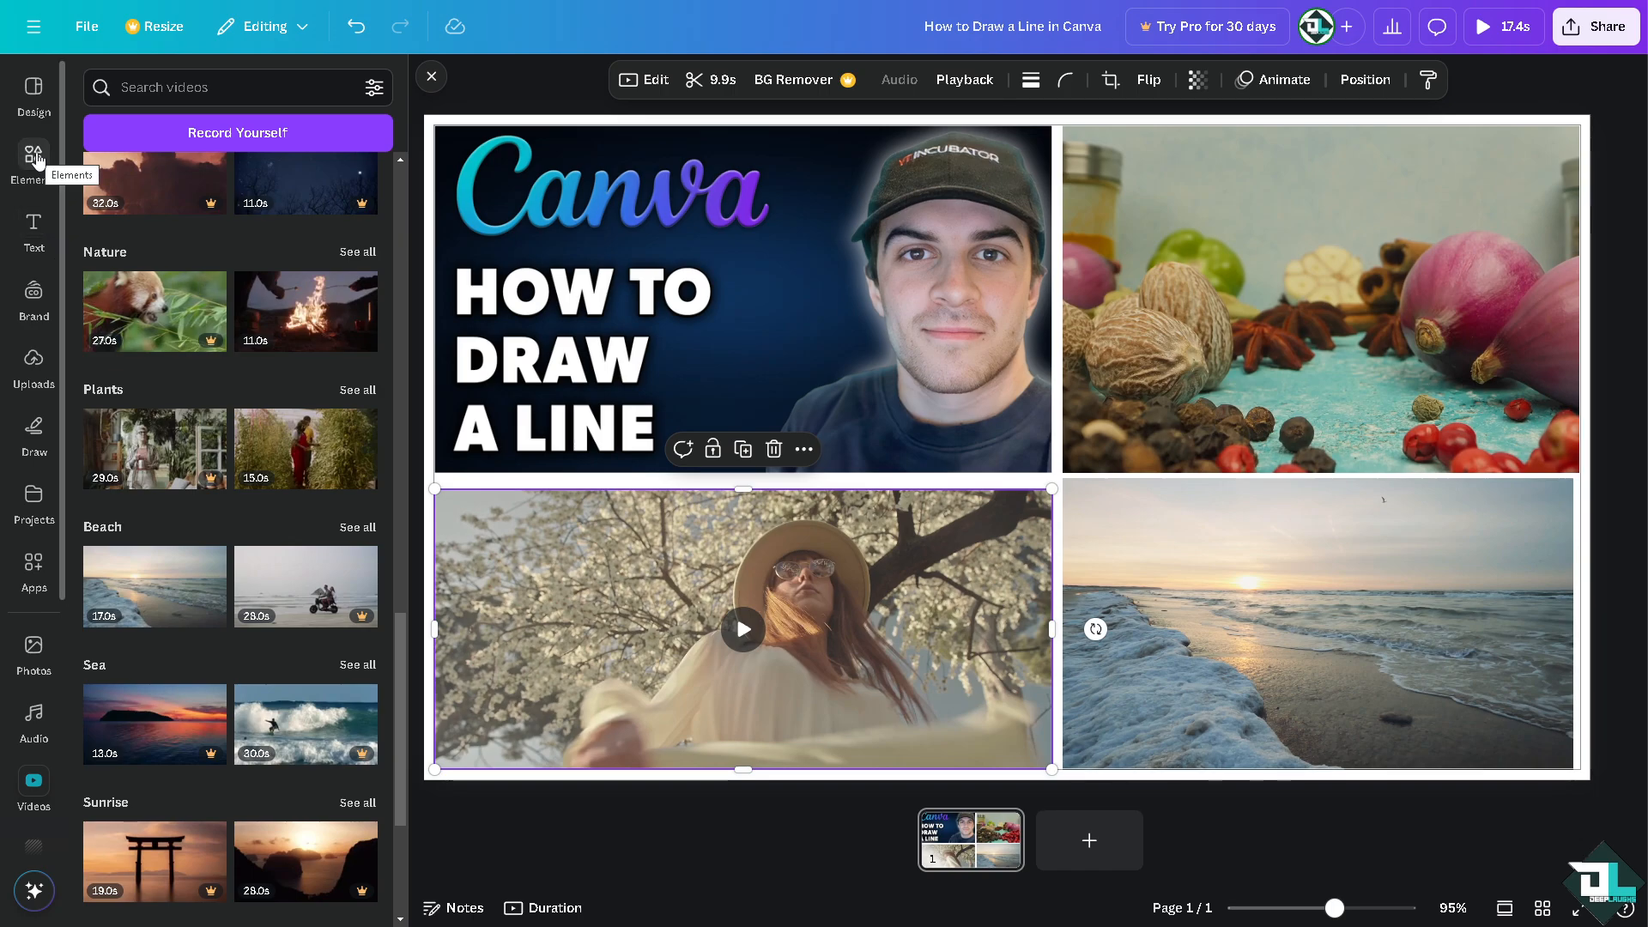
Find the line shapes among the elements, insert the plain solid line, and shift it over the upper-row media
left_click(34, 155)
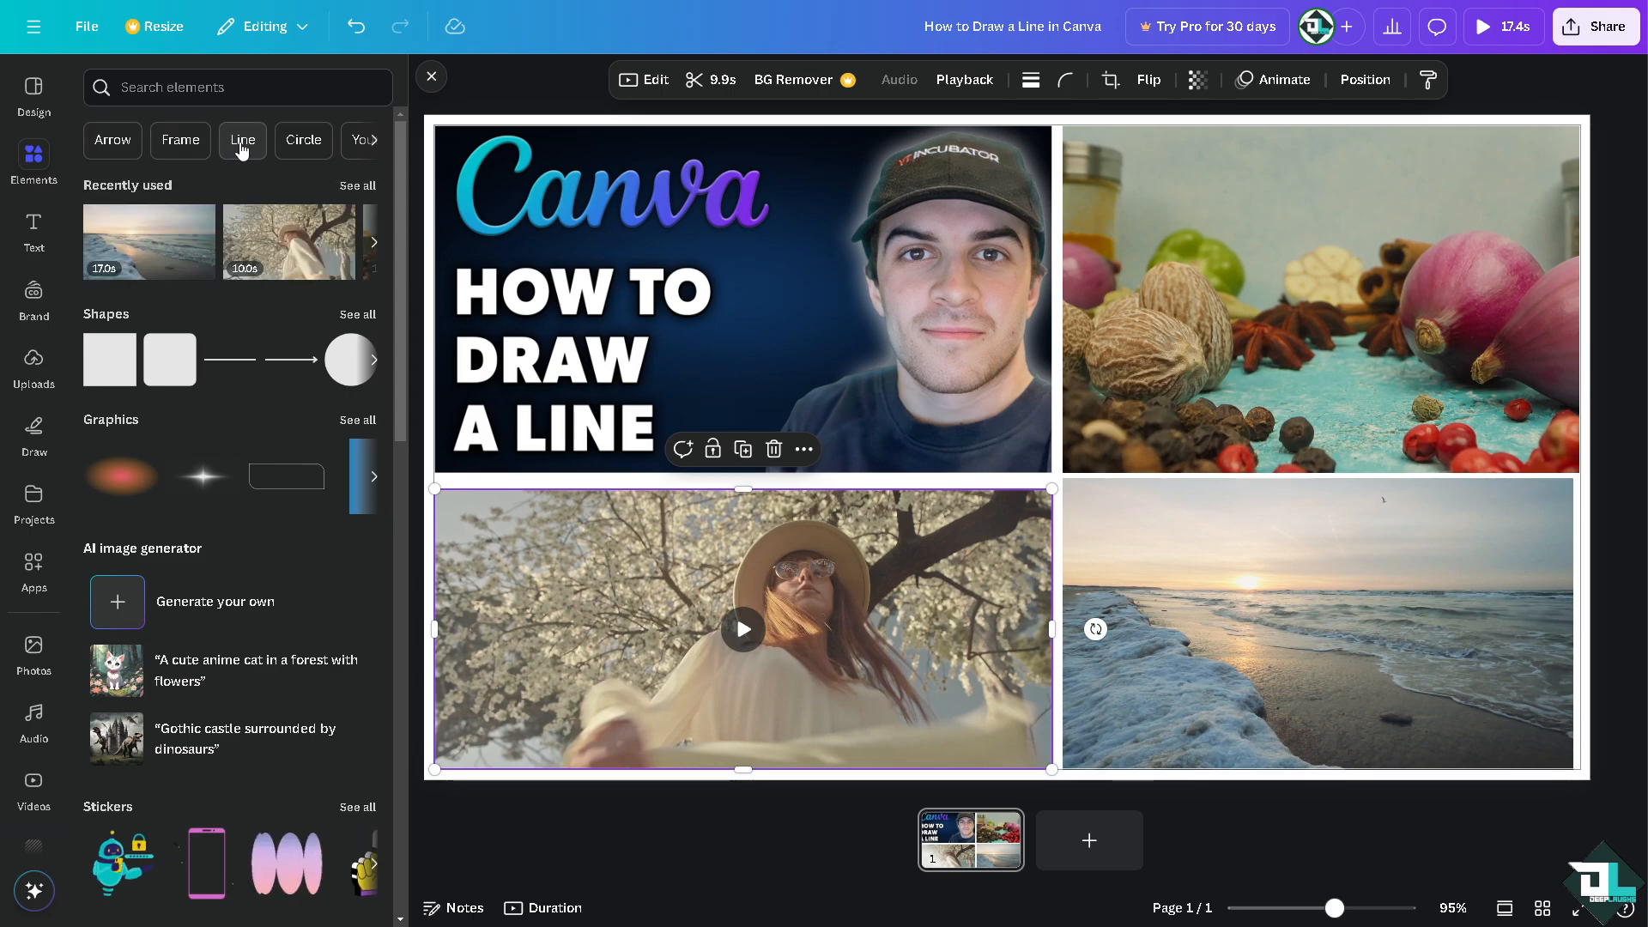
left_click(242, 140)
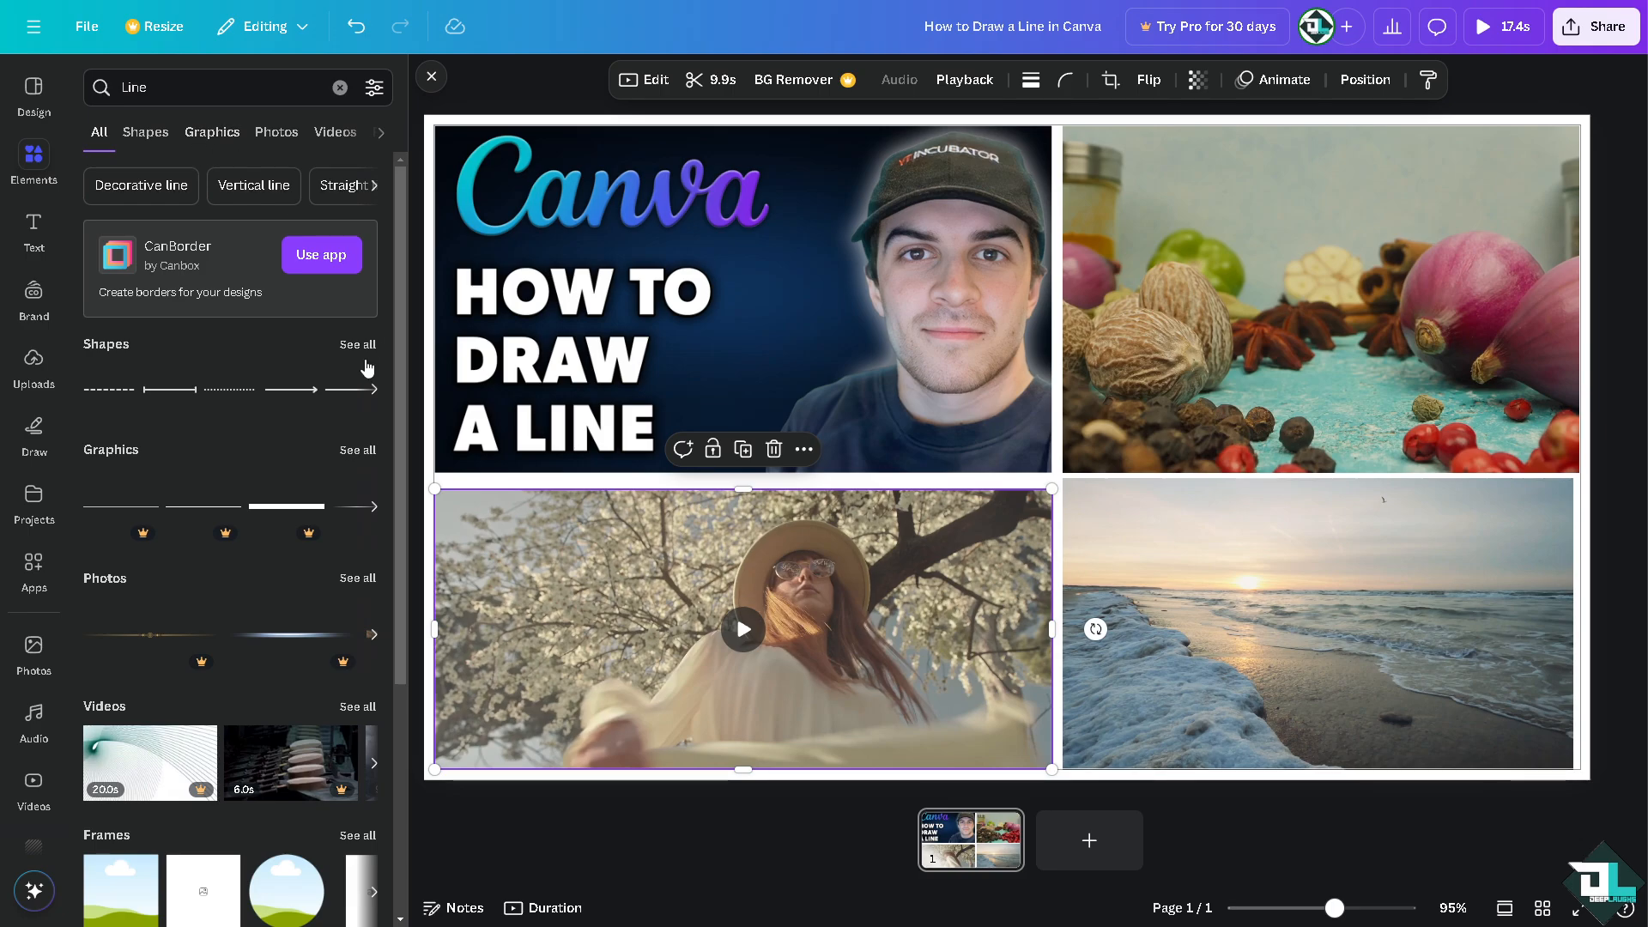
left_click(358, 345)
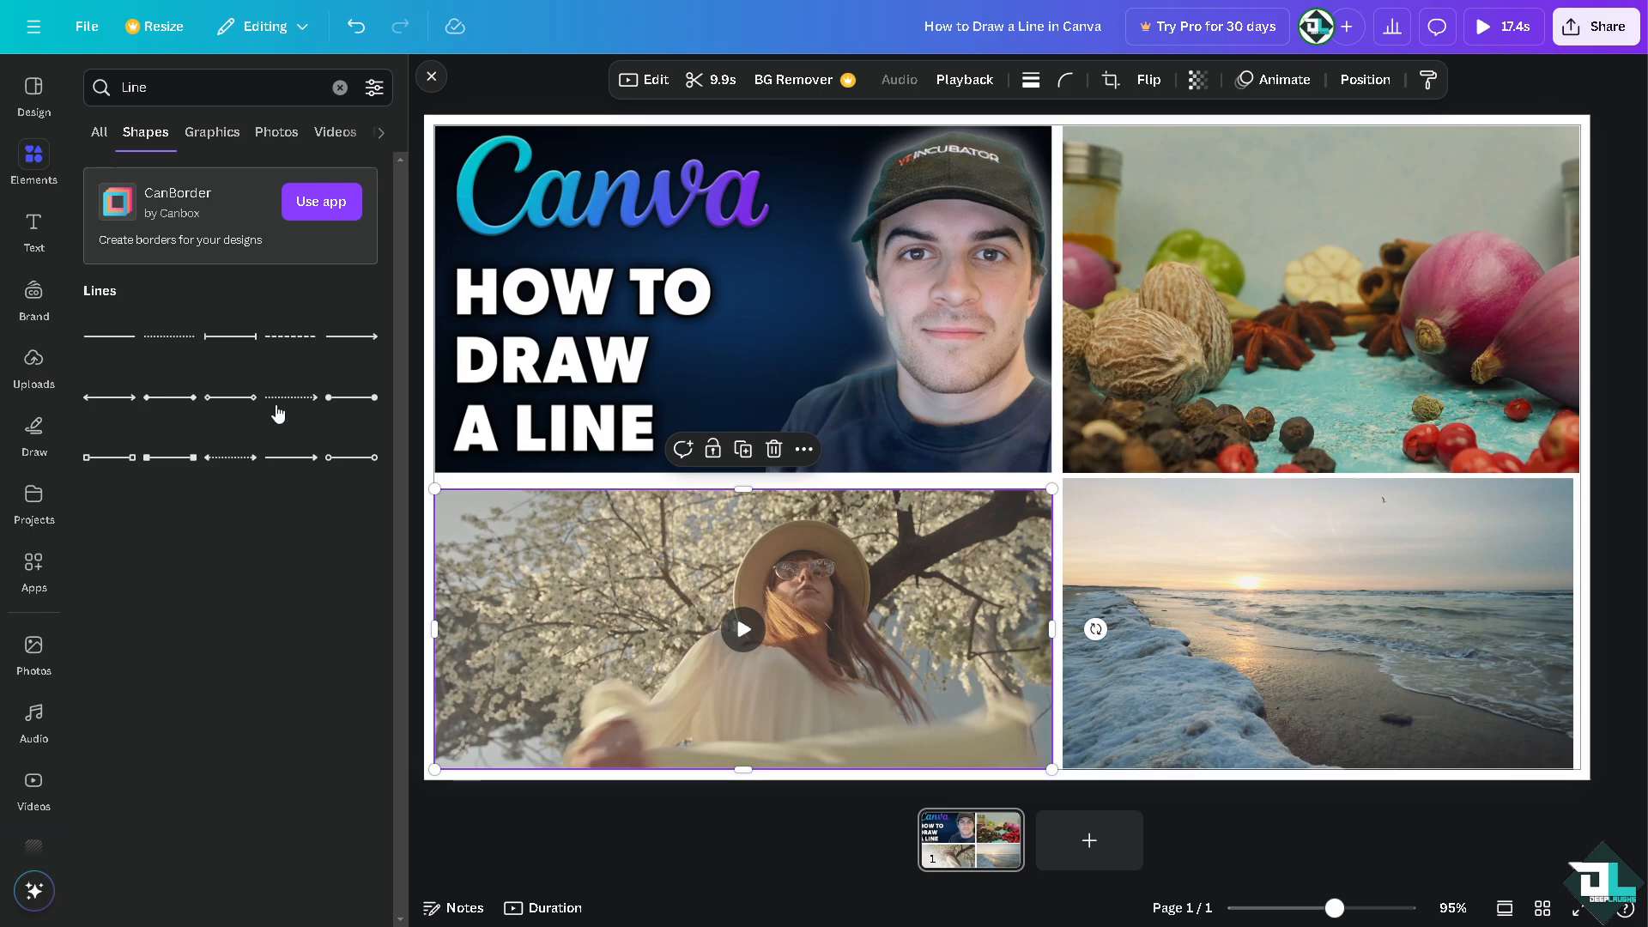
left_click(118, 342)
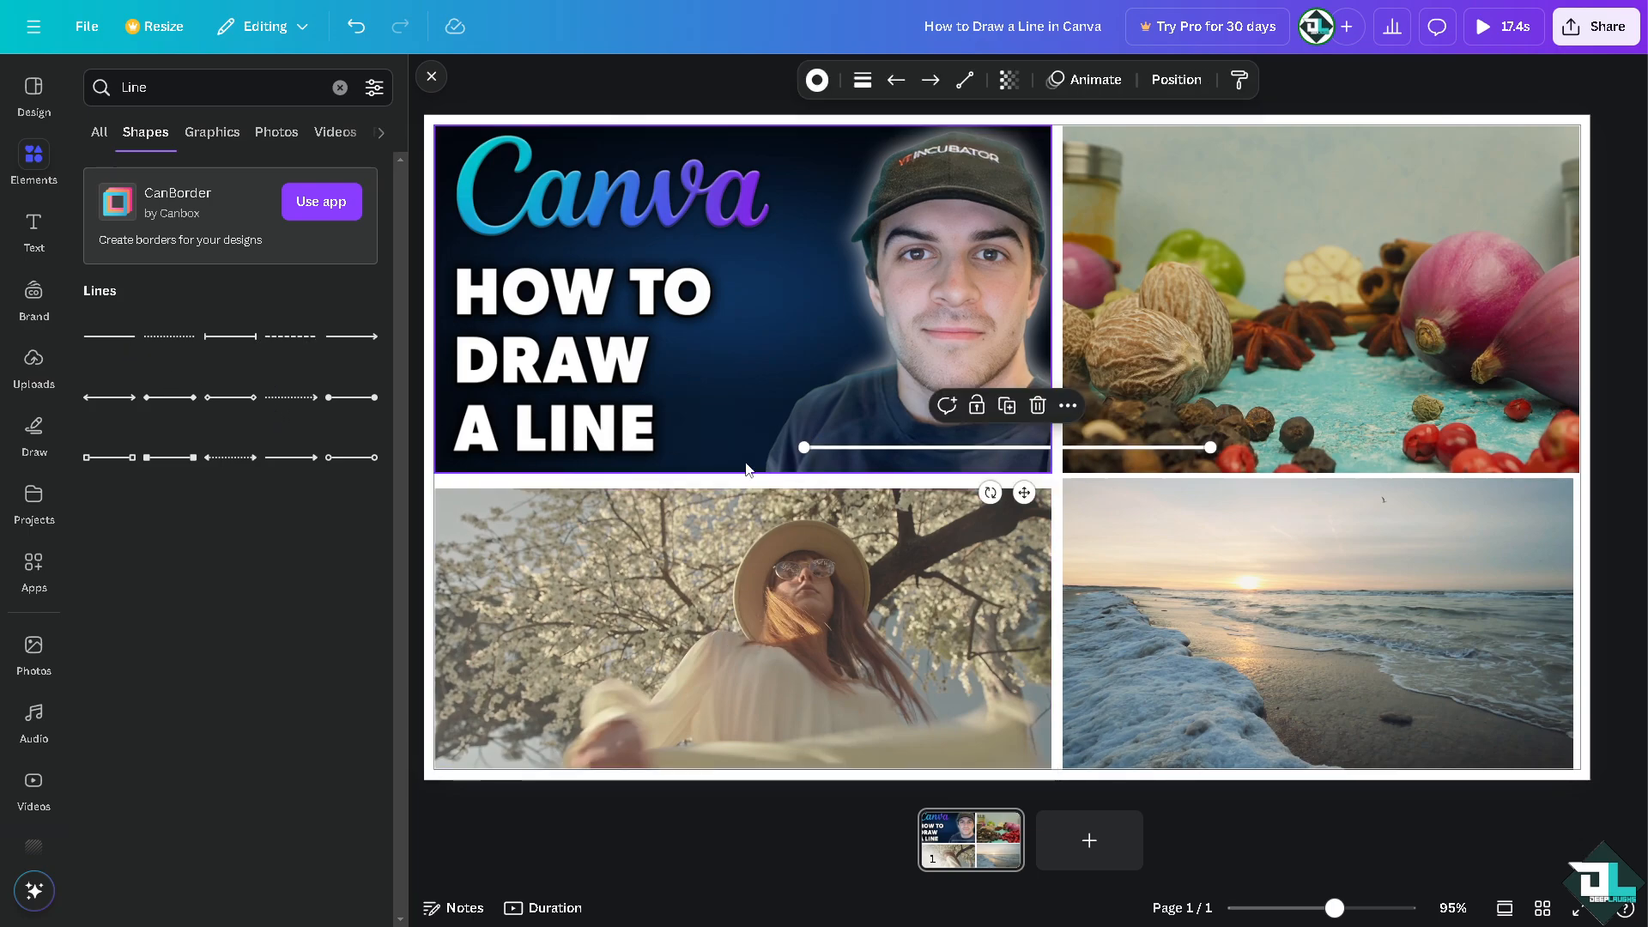
left_click_drag(902, 429, 799, 410)
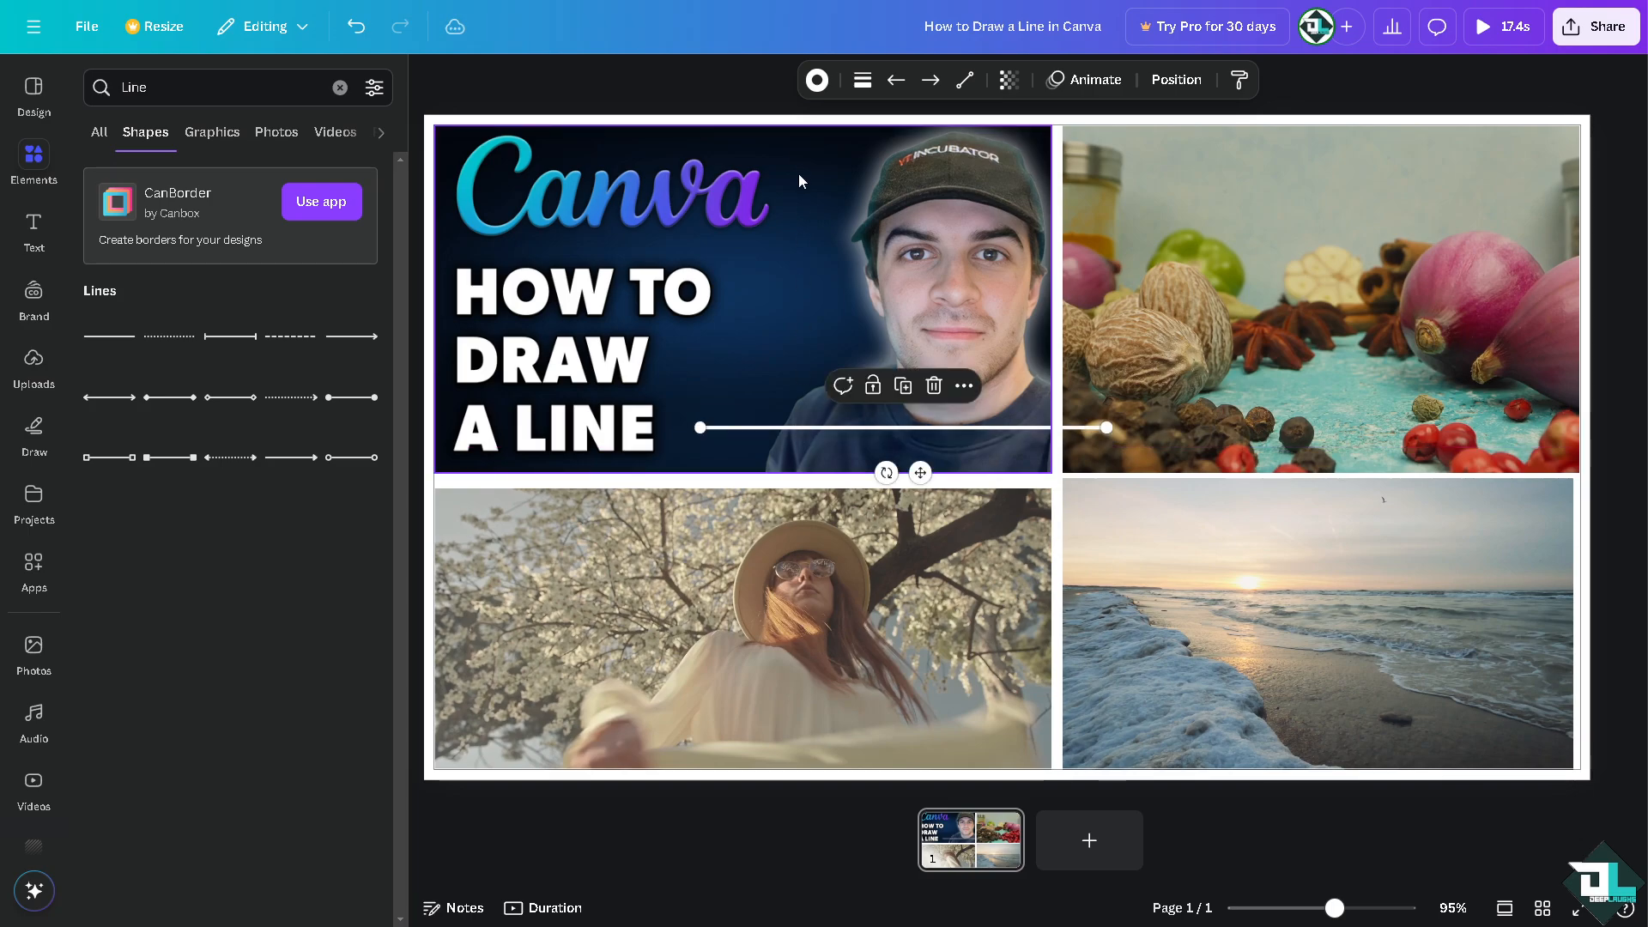
Recolor the line turquoise blue from the default solid colors
left_click(817, 80)
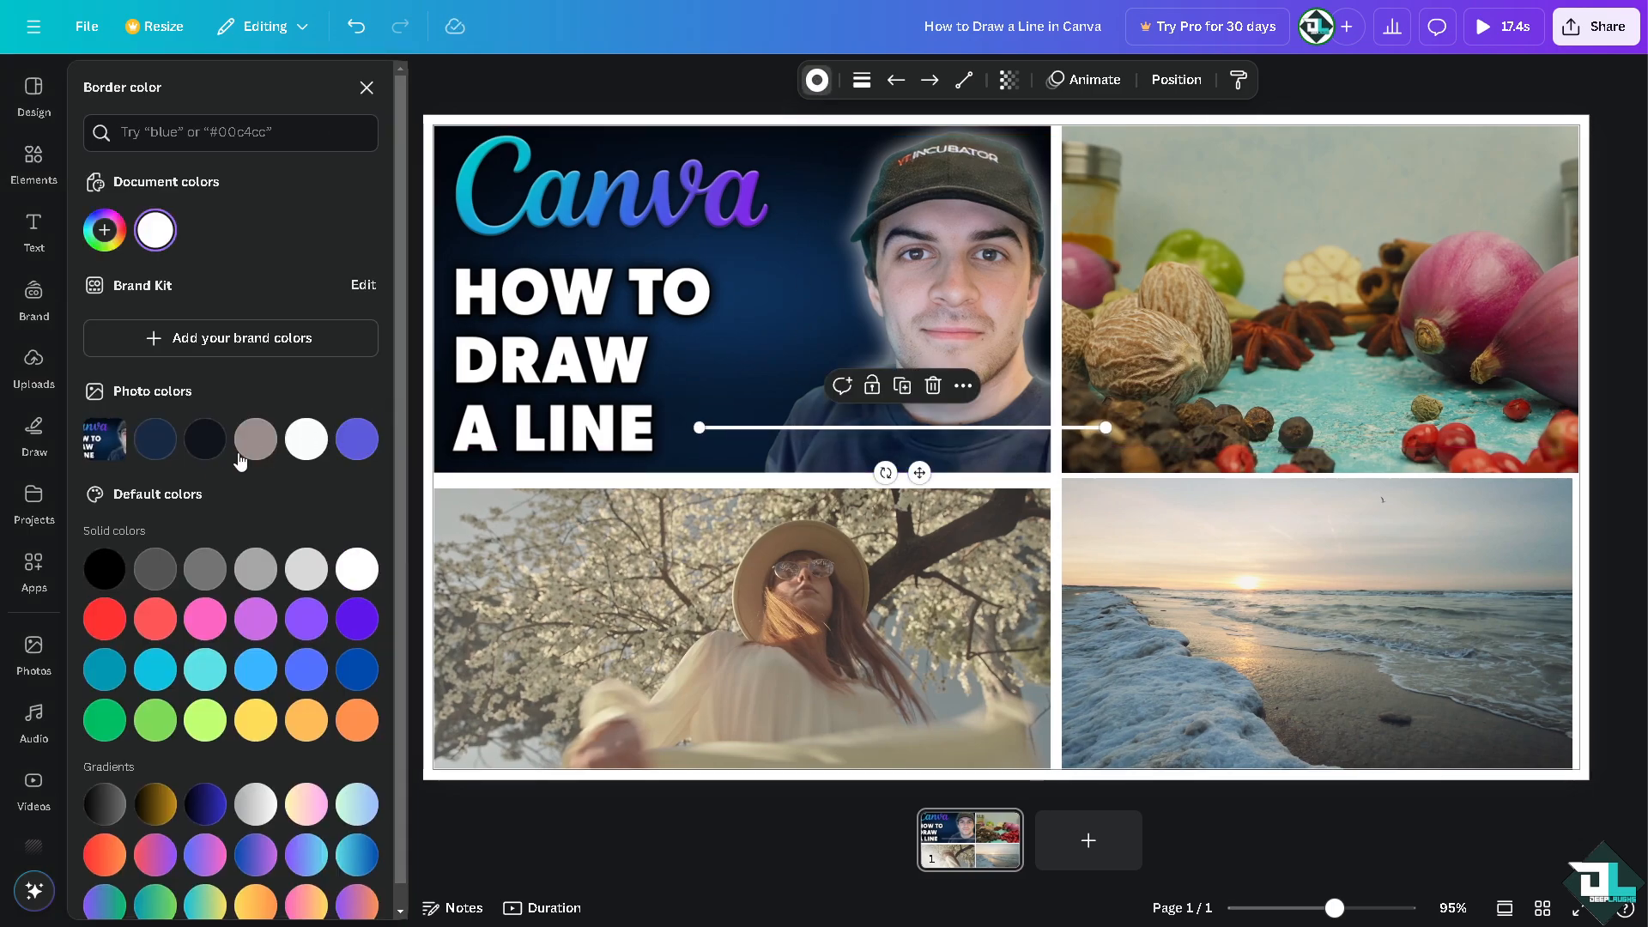
left_click(205, 671)
left_click(175, 677)
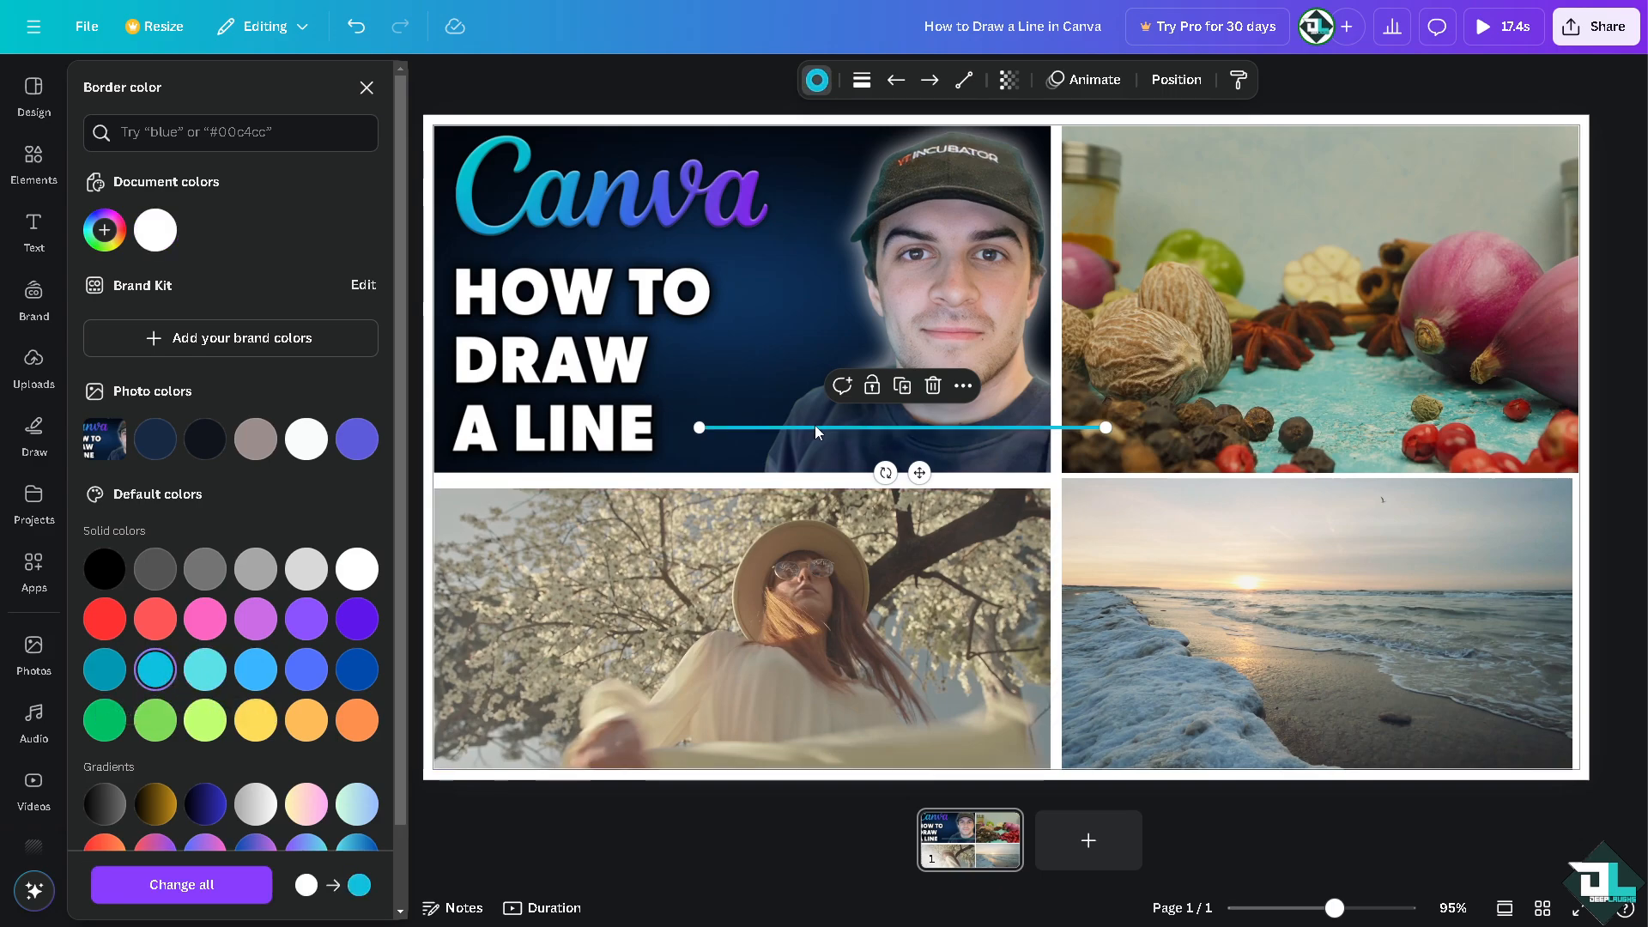
Stretch the line across the page between the upper and lower media, set its weight to 11, and center it over the gap
left_click_drag(816, 425, 553, 468)
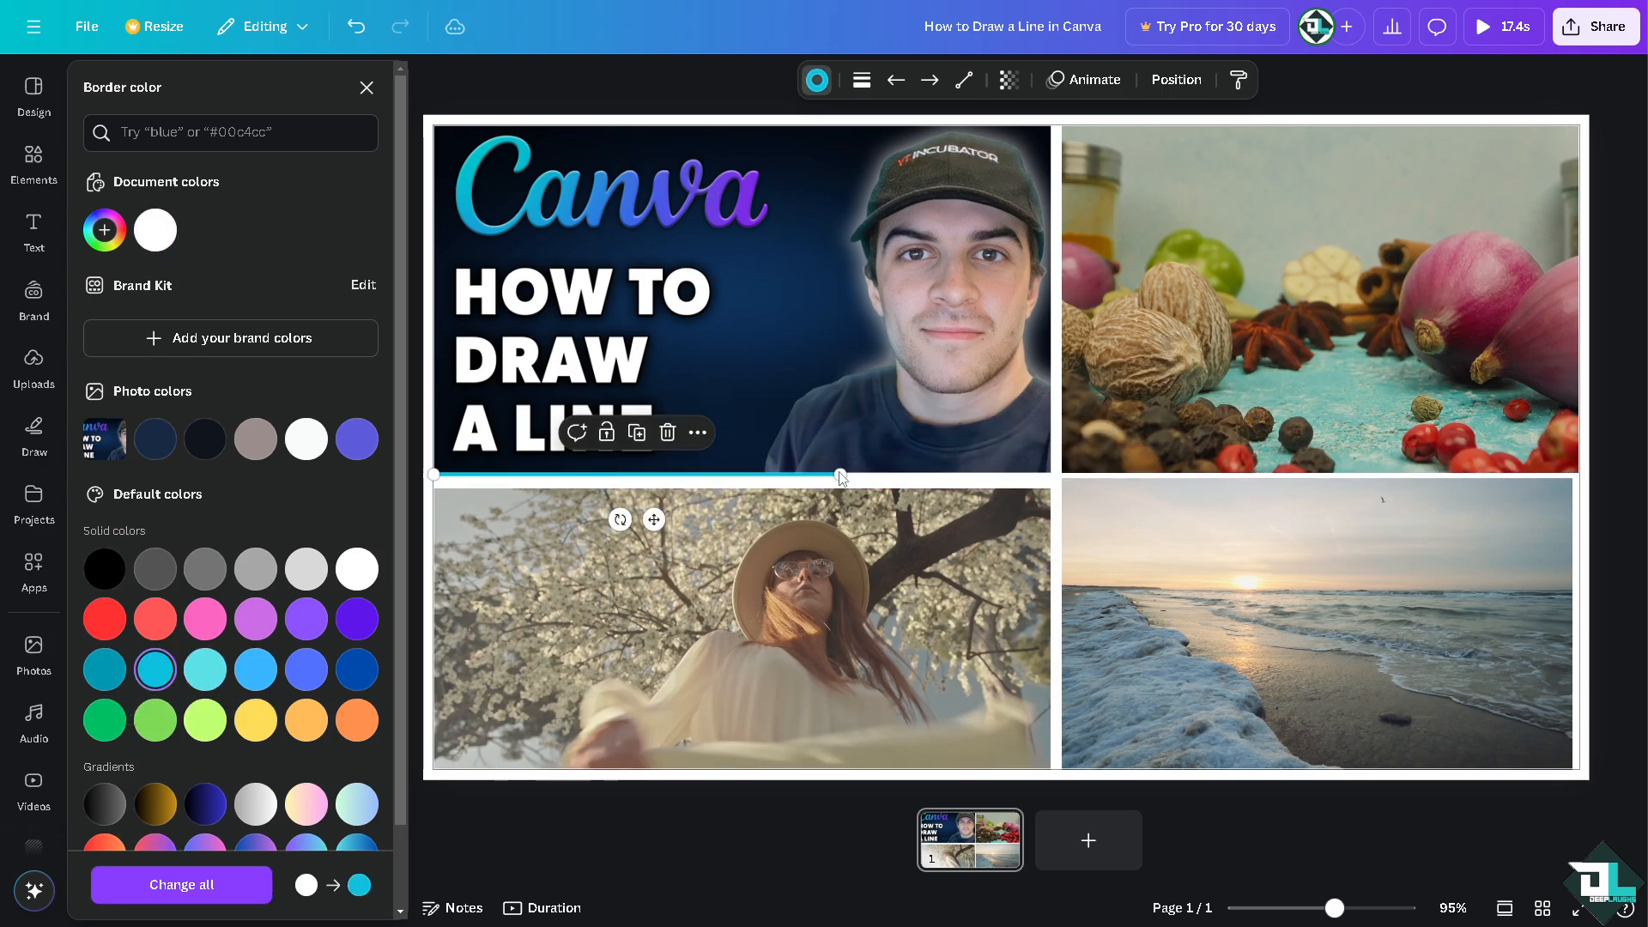
left_click_drag(840, 470, 1578, 472)
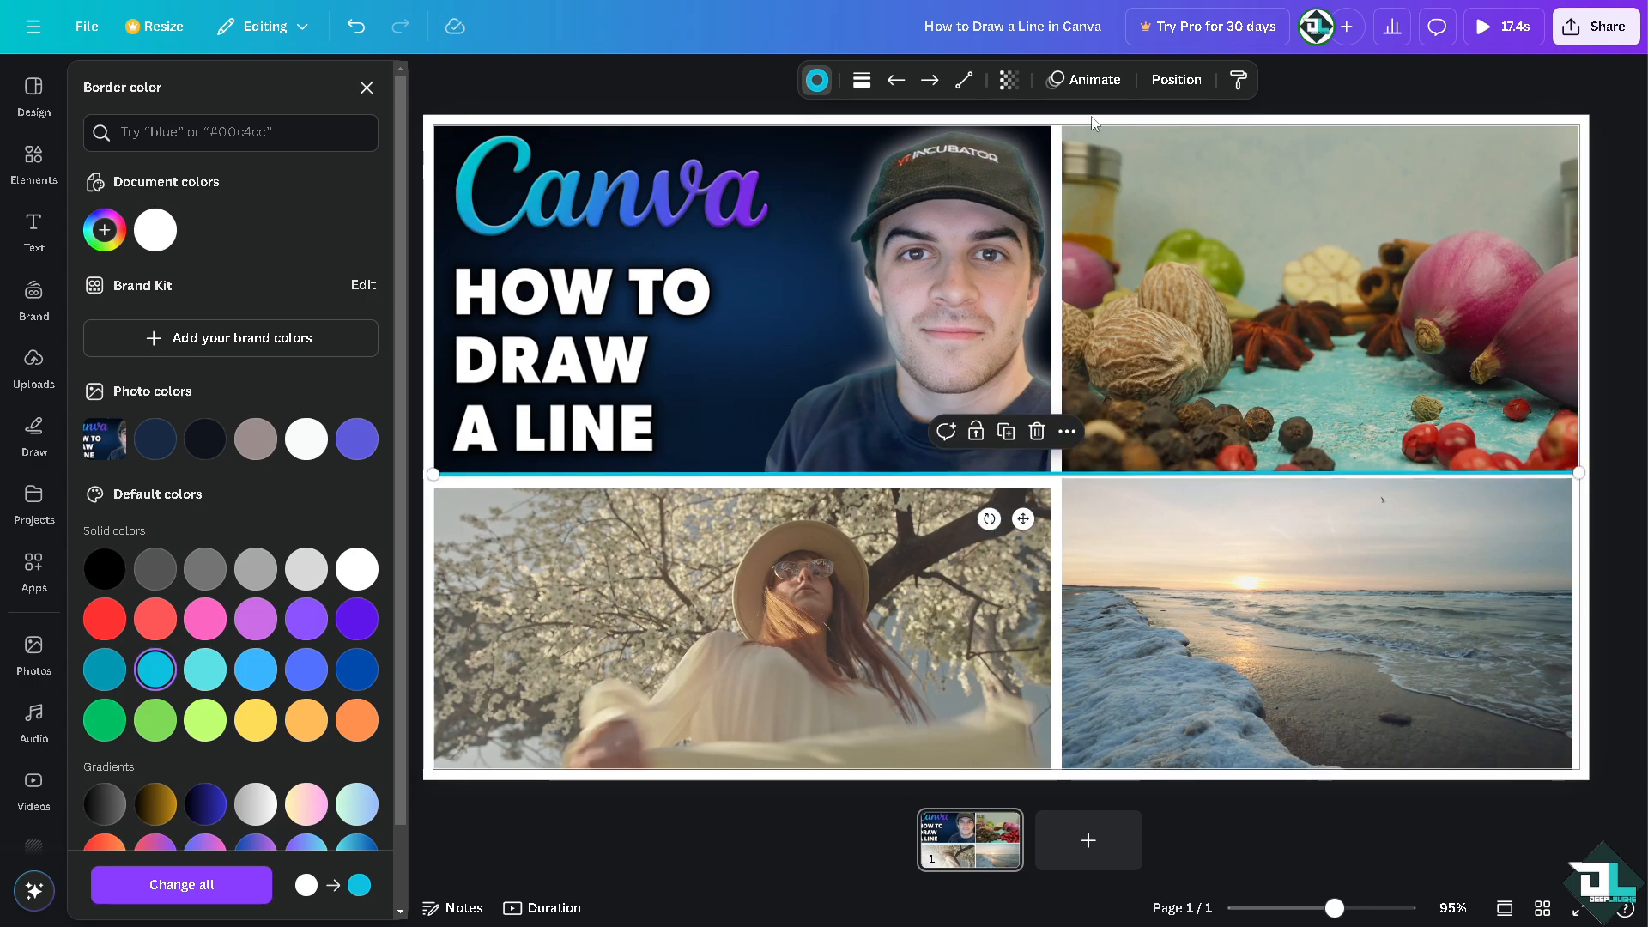
left_click(861, 80)
mouse_move(759, 256)
left_mouse_down()
mouse_move(948, 262)
mouse_move(747, 255)
mouse_move(765, 255)
left_mouse_up()
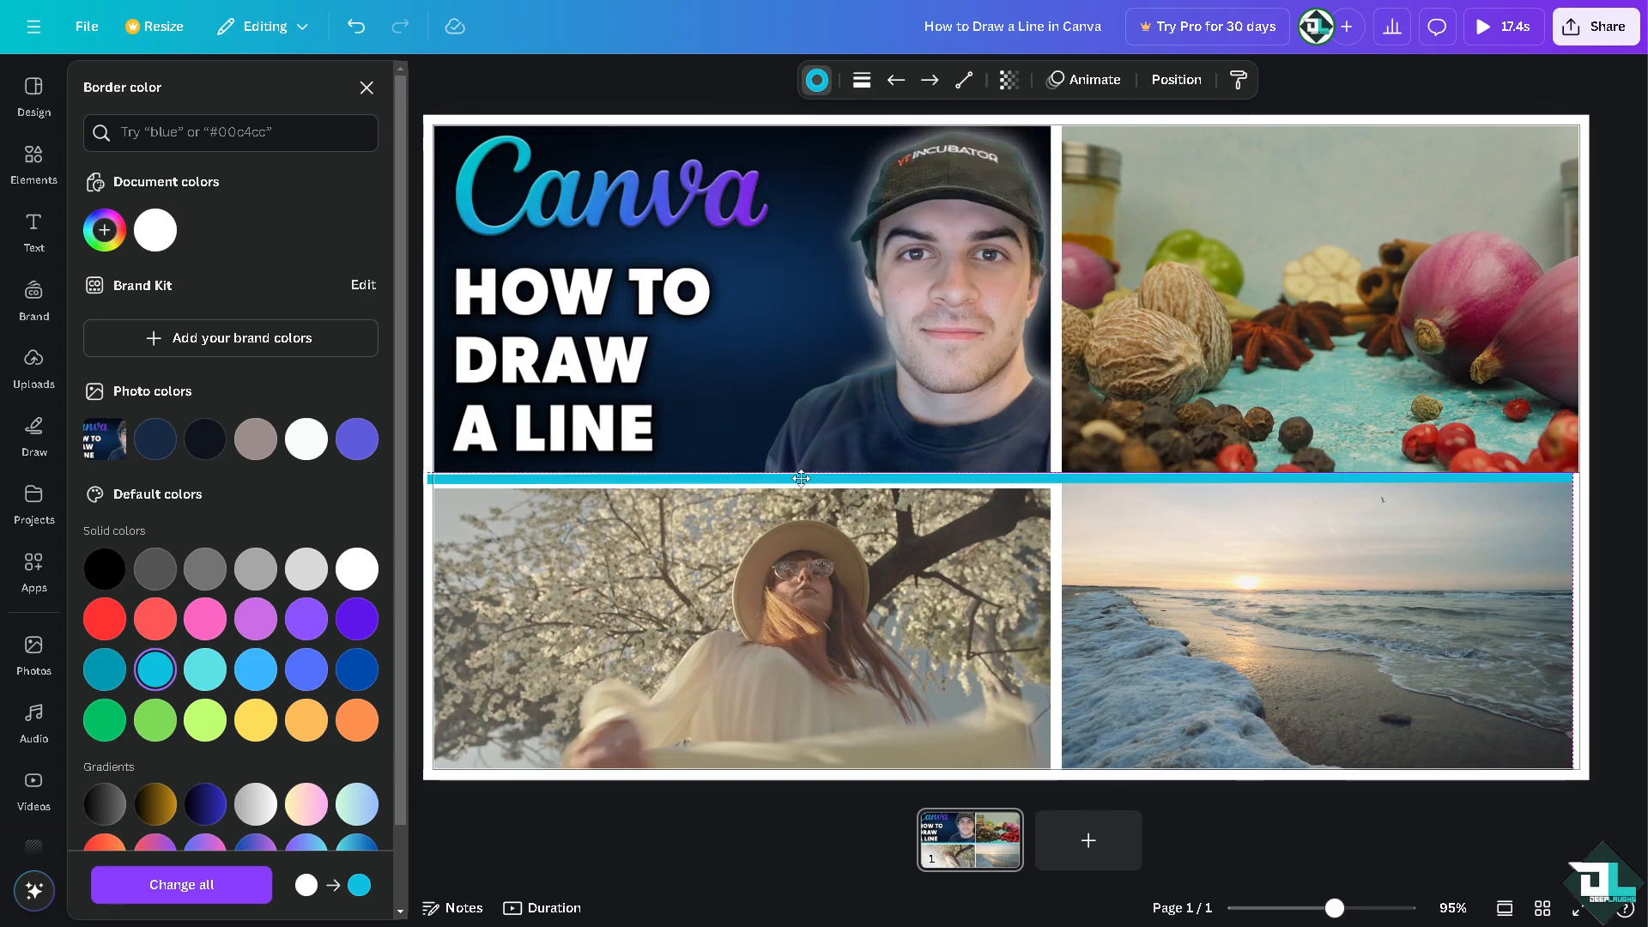
left_click_drag(805, 473, 745, 473)
Extend the blossoming-tree video up to the horizontal line and lengthen the line to the page's right margin
left_click(736, 614)
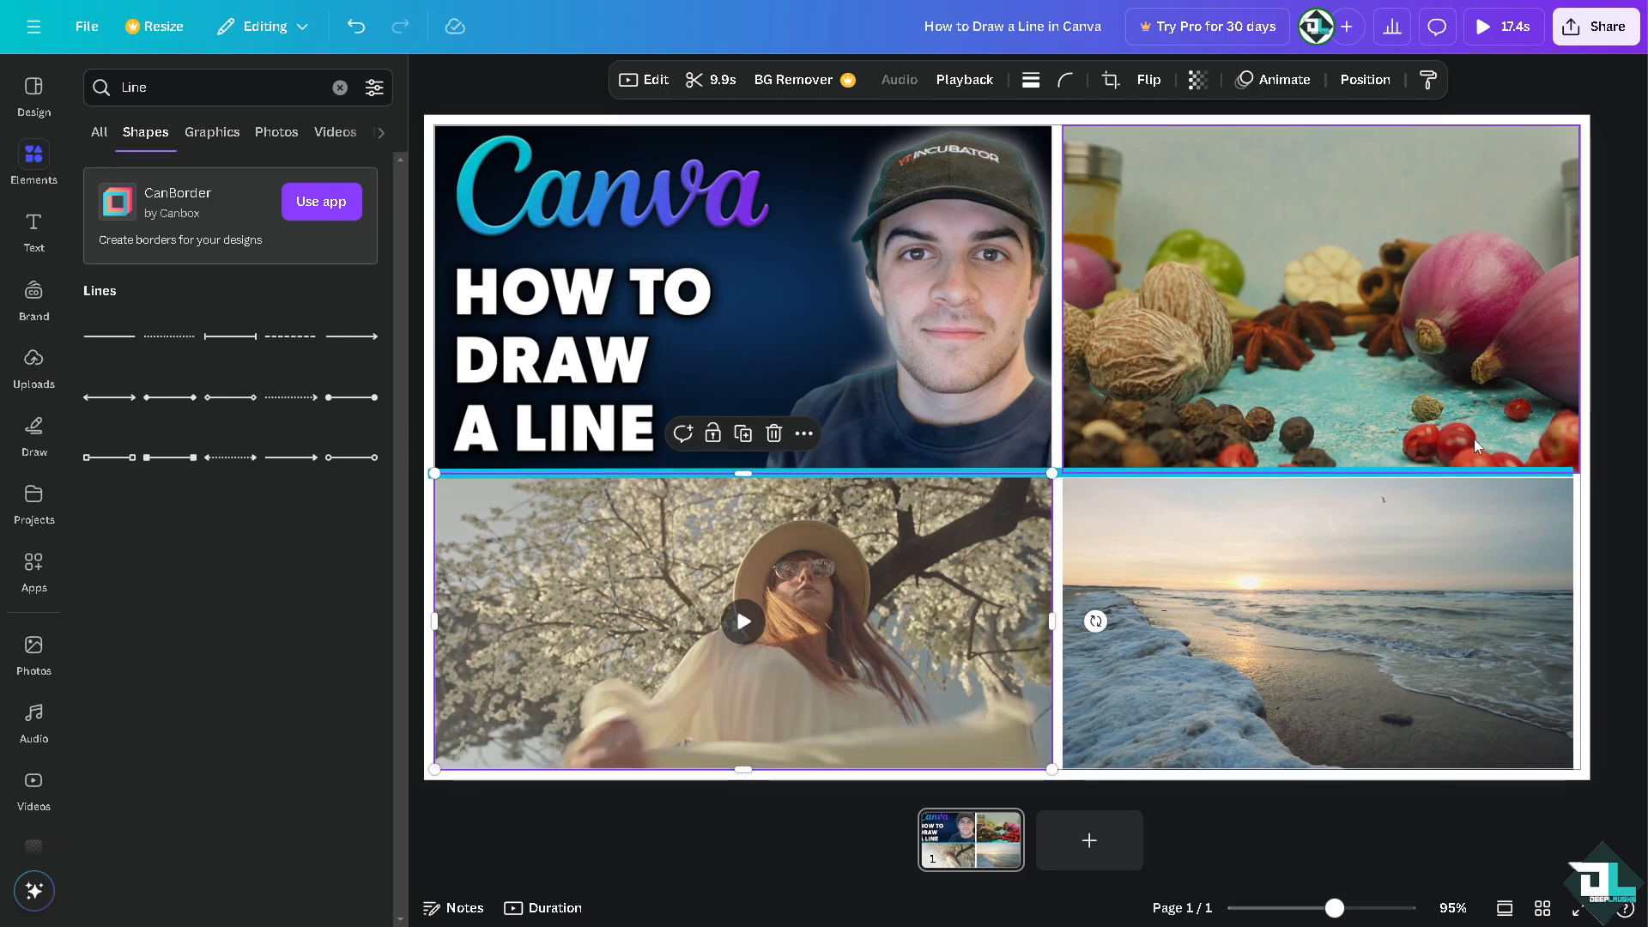
left_click(1549, 471)
left_click_drag(1571, 472, 1581, 473)
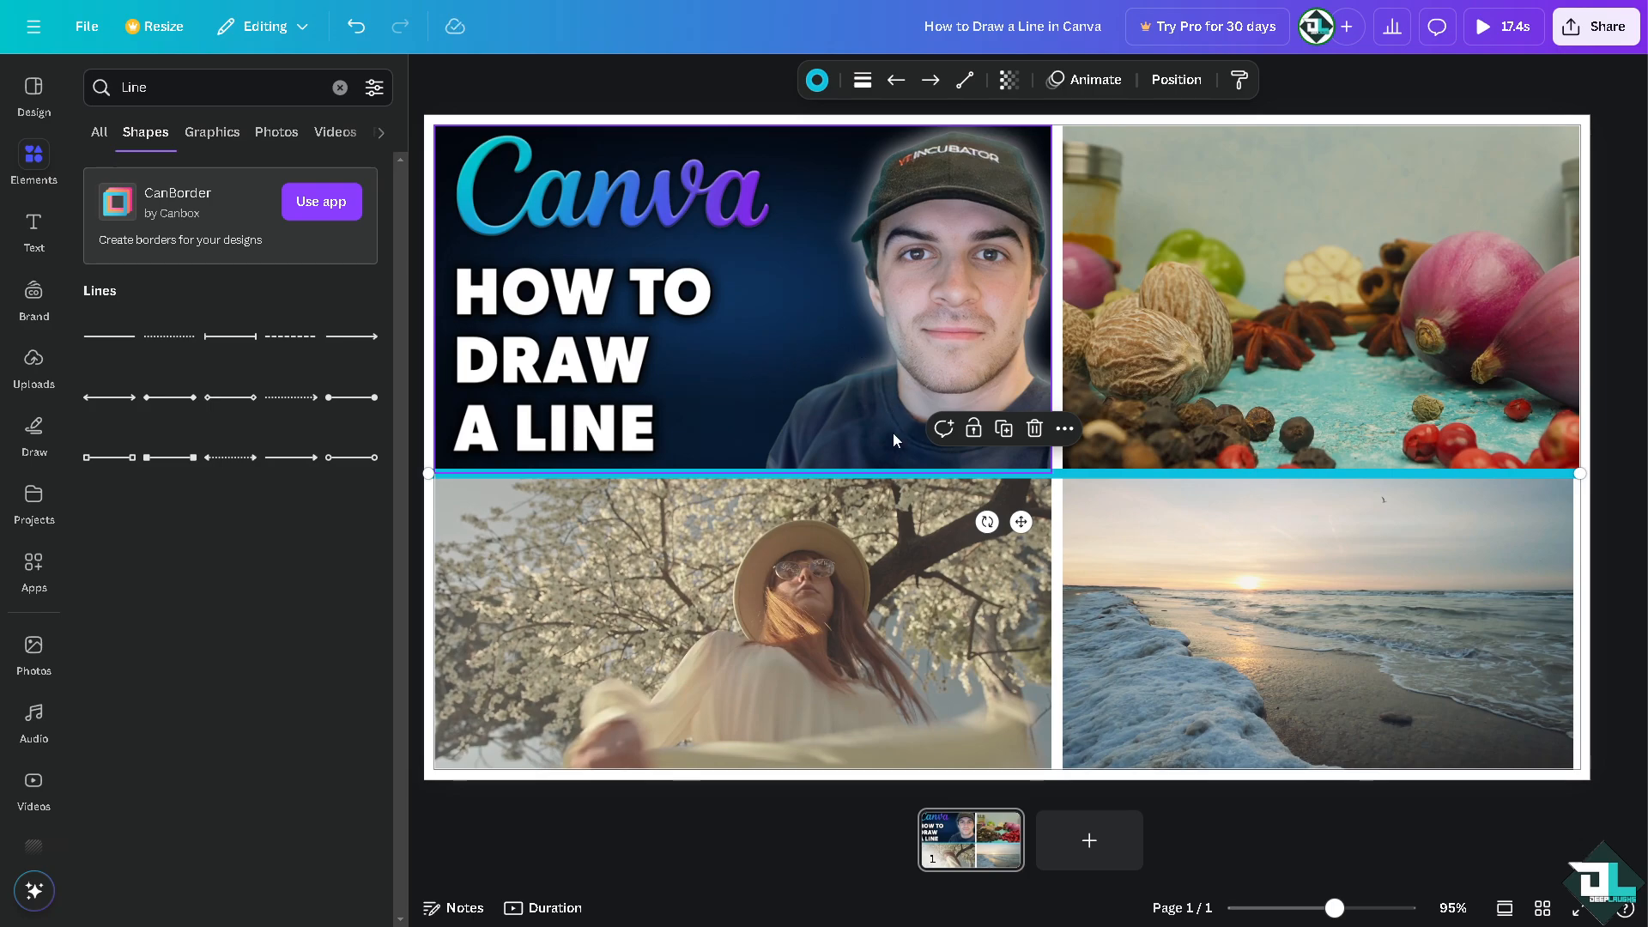
Duplicate the horizontal line and make the copy vertical, spanning the page between the two media columns from top to bottom margin
key("ctrl+d")
left_click_drag(864, 491, 906, 543)
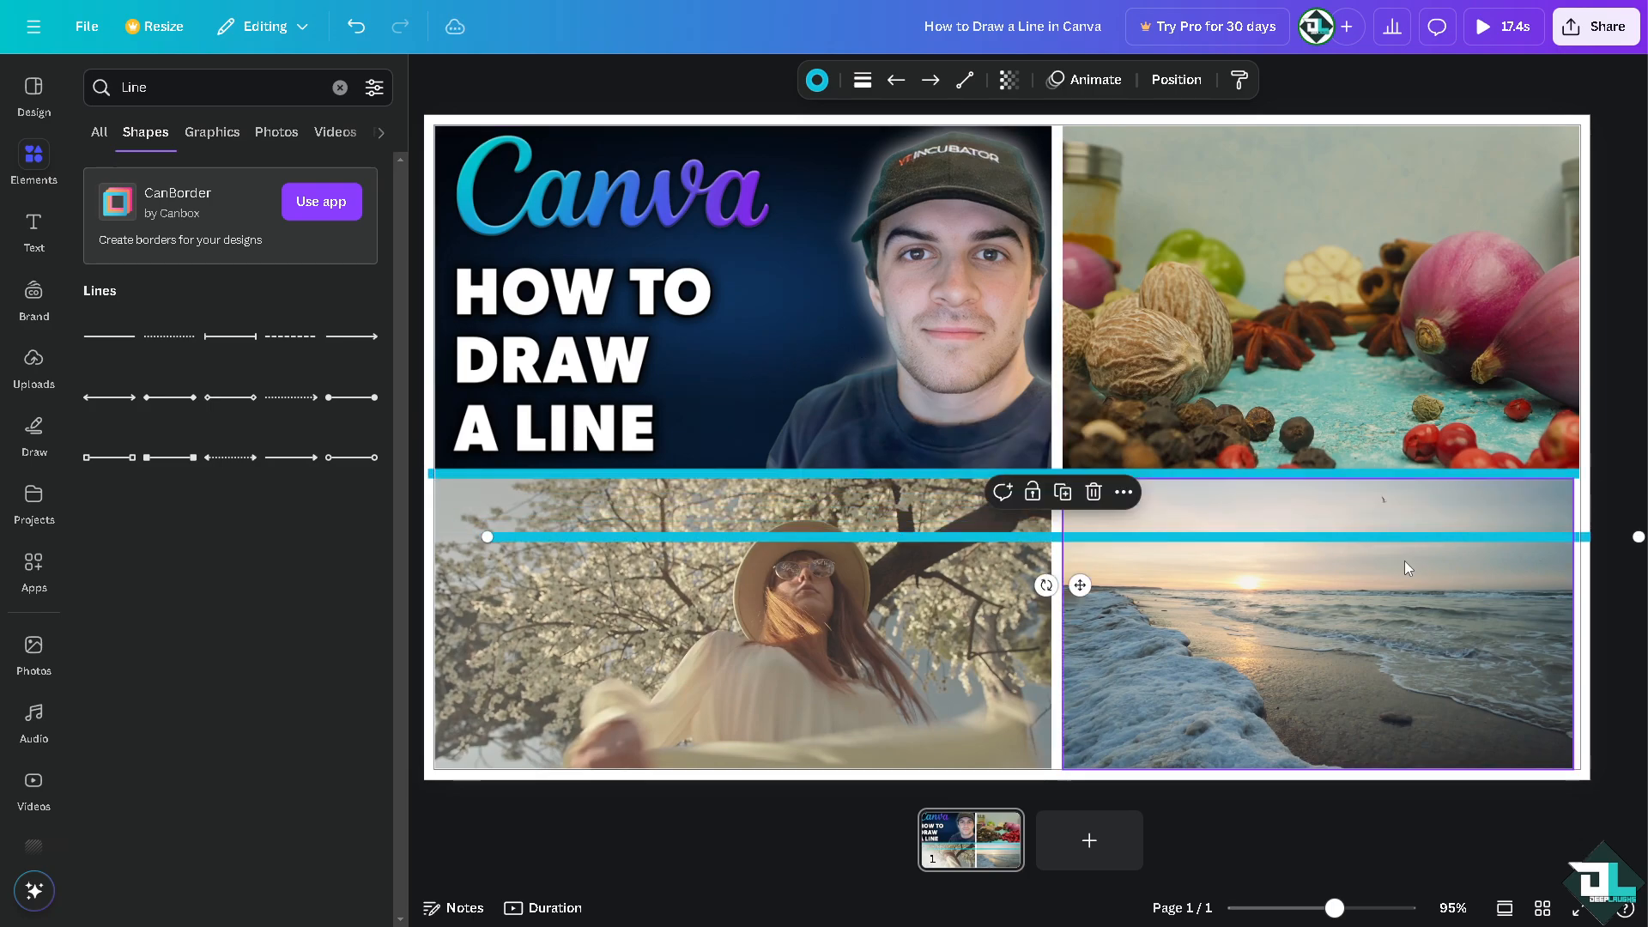
left_click_drag(1637, 539, 526, 674)
left_click_drag(551, 608, 1091, 209)
left_click_drag(1066, 279, 1063, 768)
Set the vertical line's weight to 27 and select the horizontal line
left_click(863, 79)
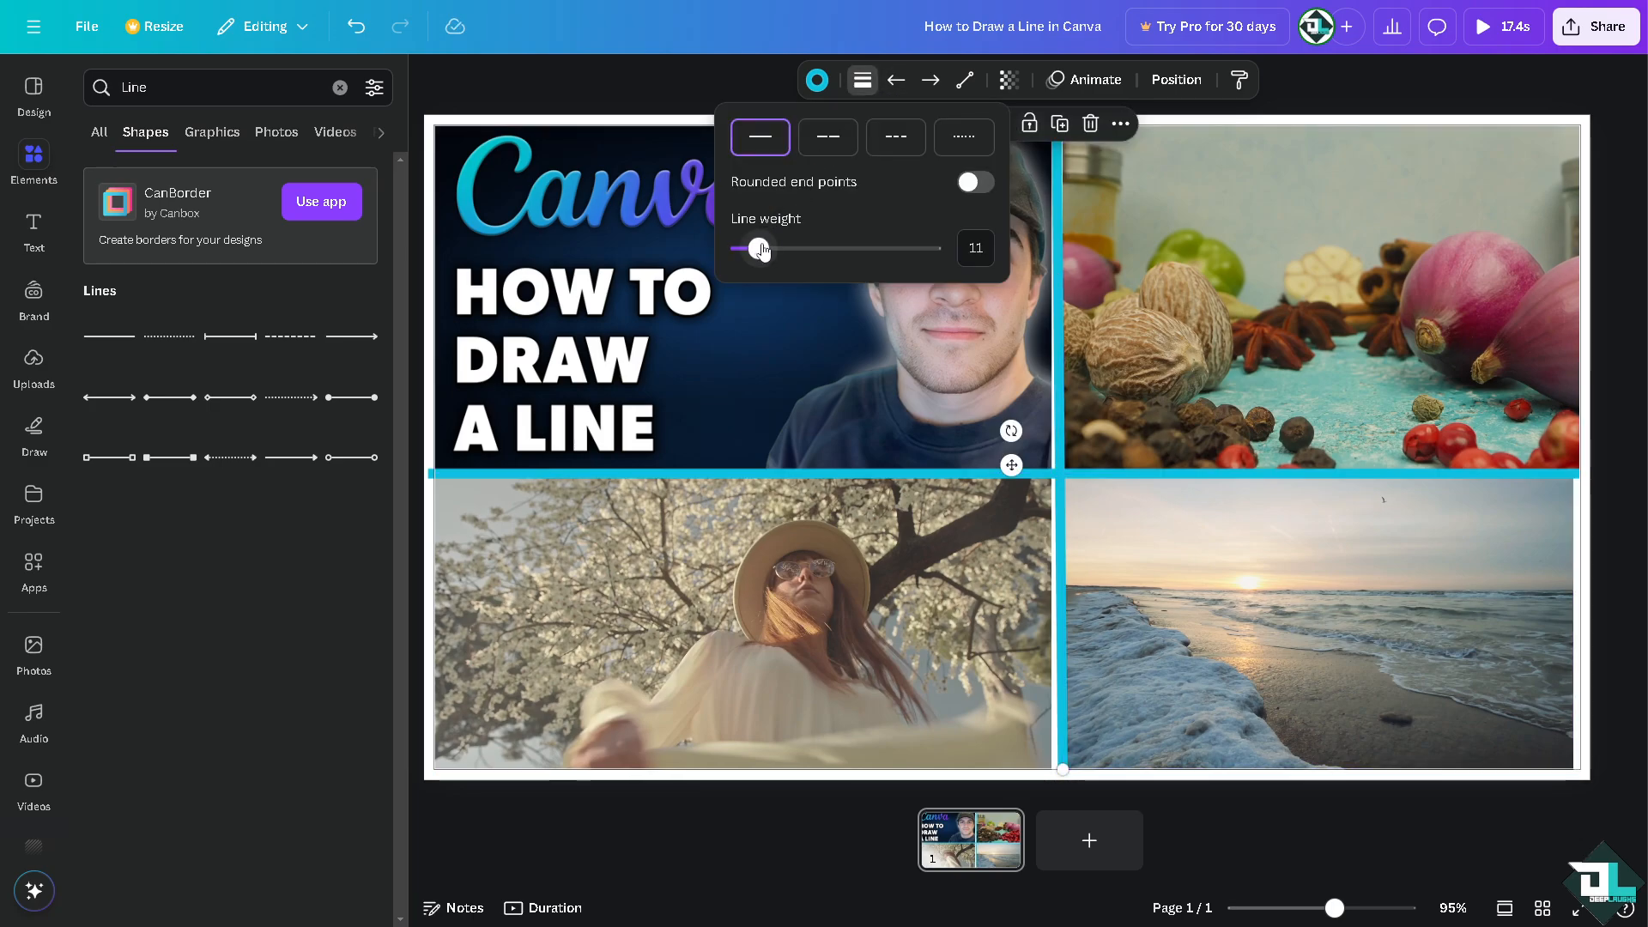
left_click_drag(762, 249, 791, 254)
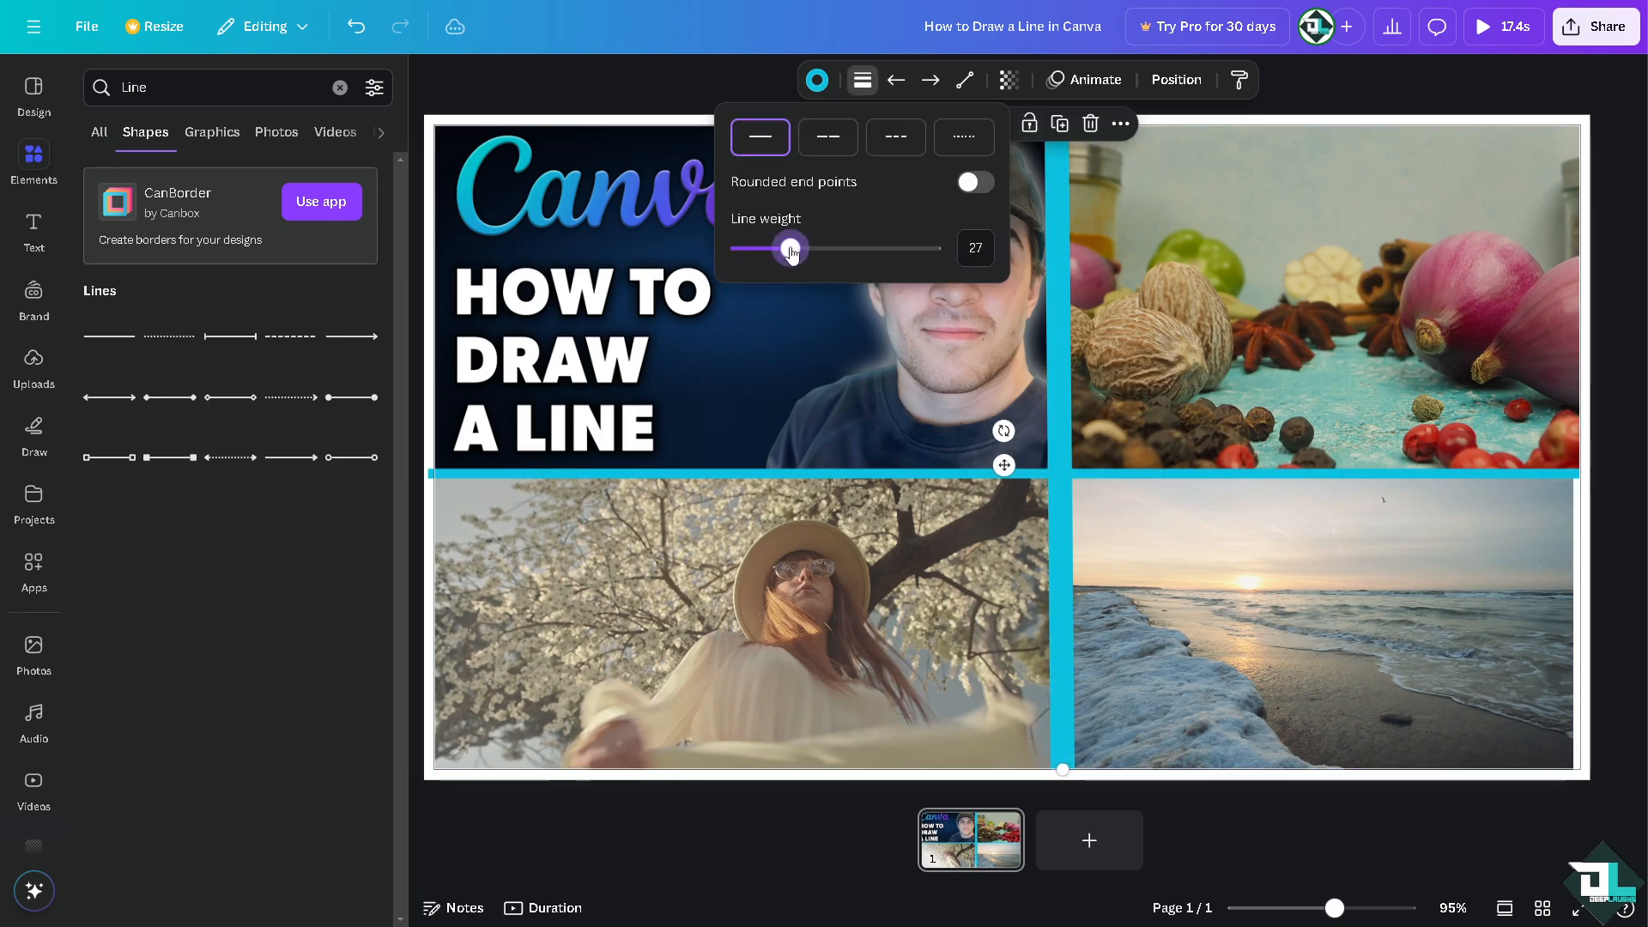
left_click(638, 553)
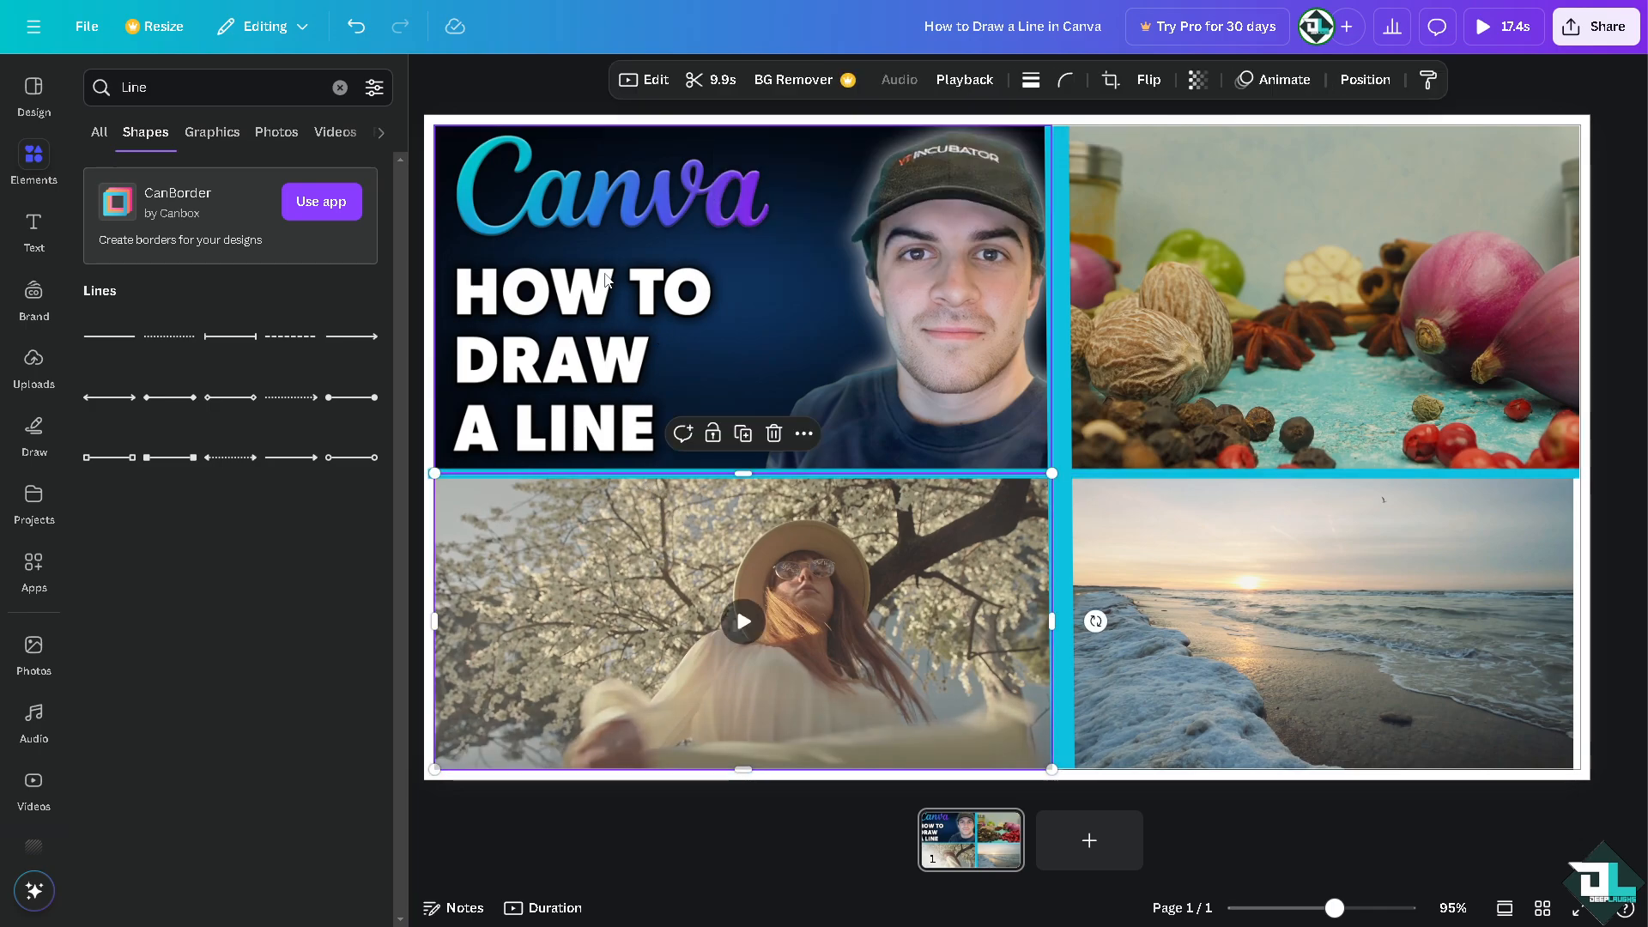
left_click(634, 341)
left_click(1152, 473)
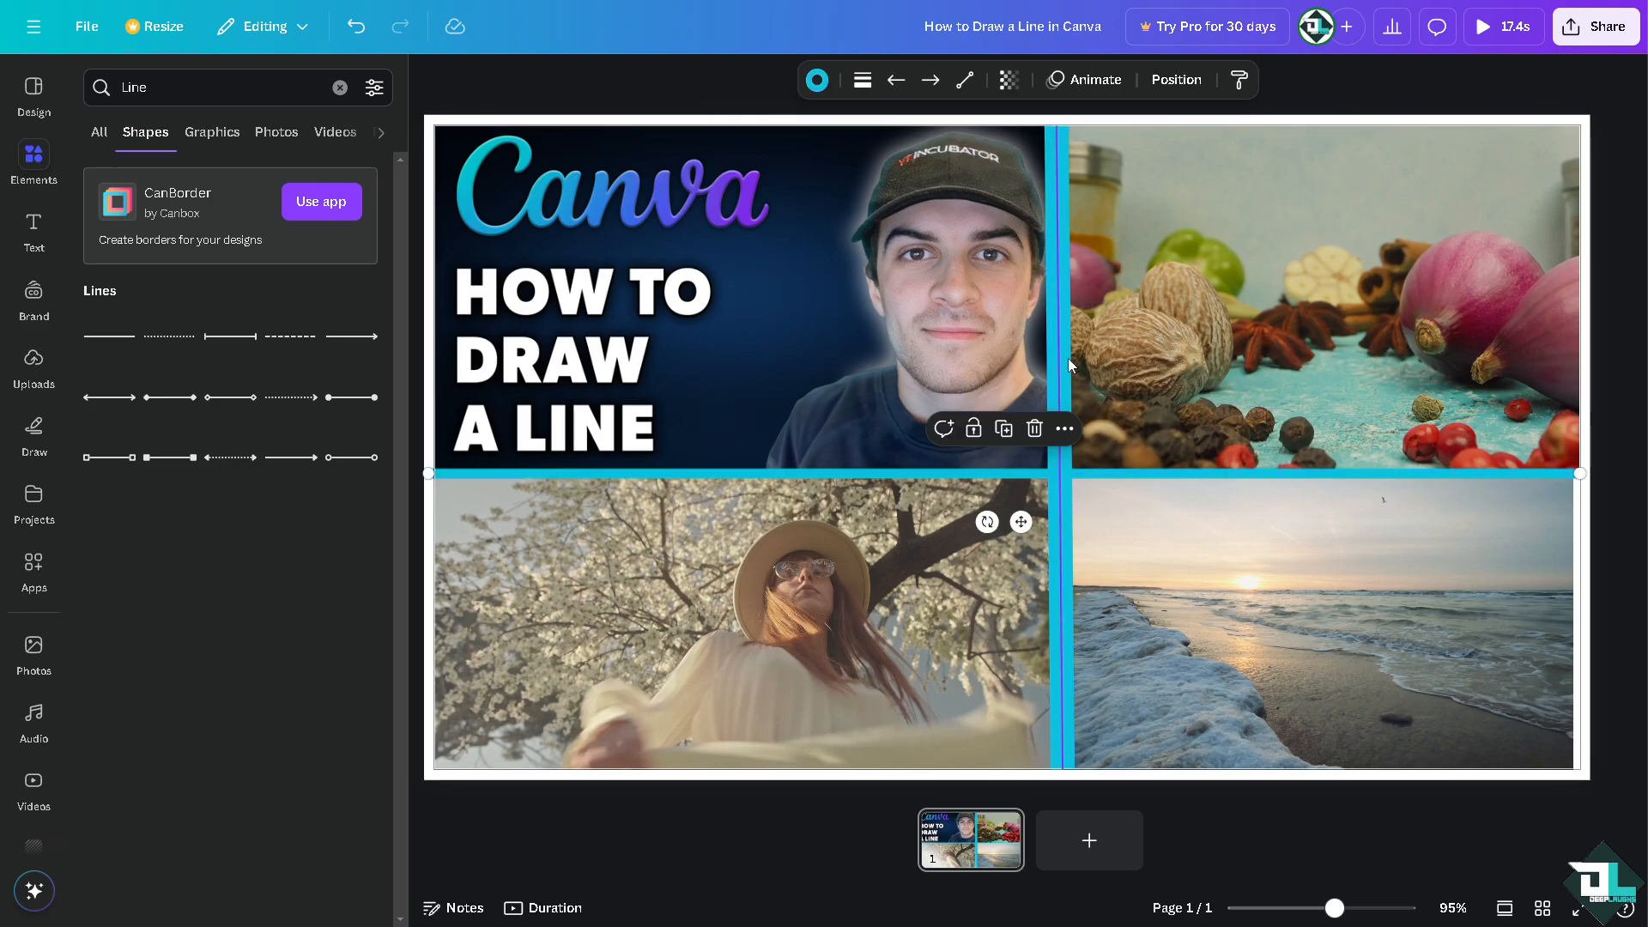
left_click_drag(968, 474, 942, 776)
key("Delete")
key("ctrl+z")
key("ctrl+z")
key("ctrl+z")
key("ctrl+z")
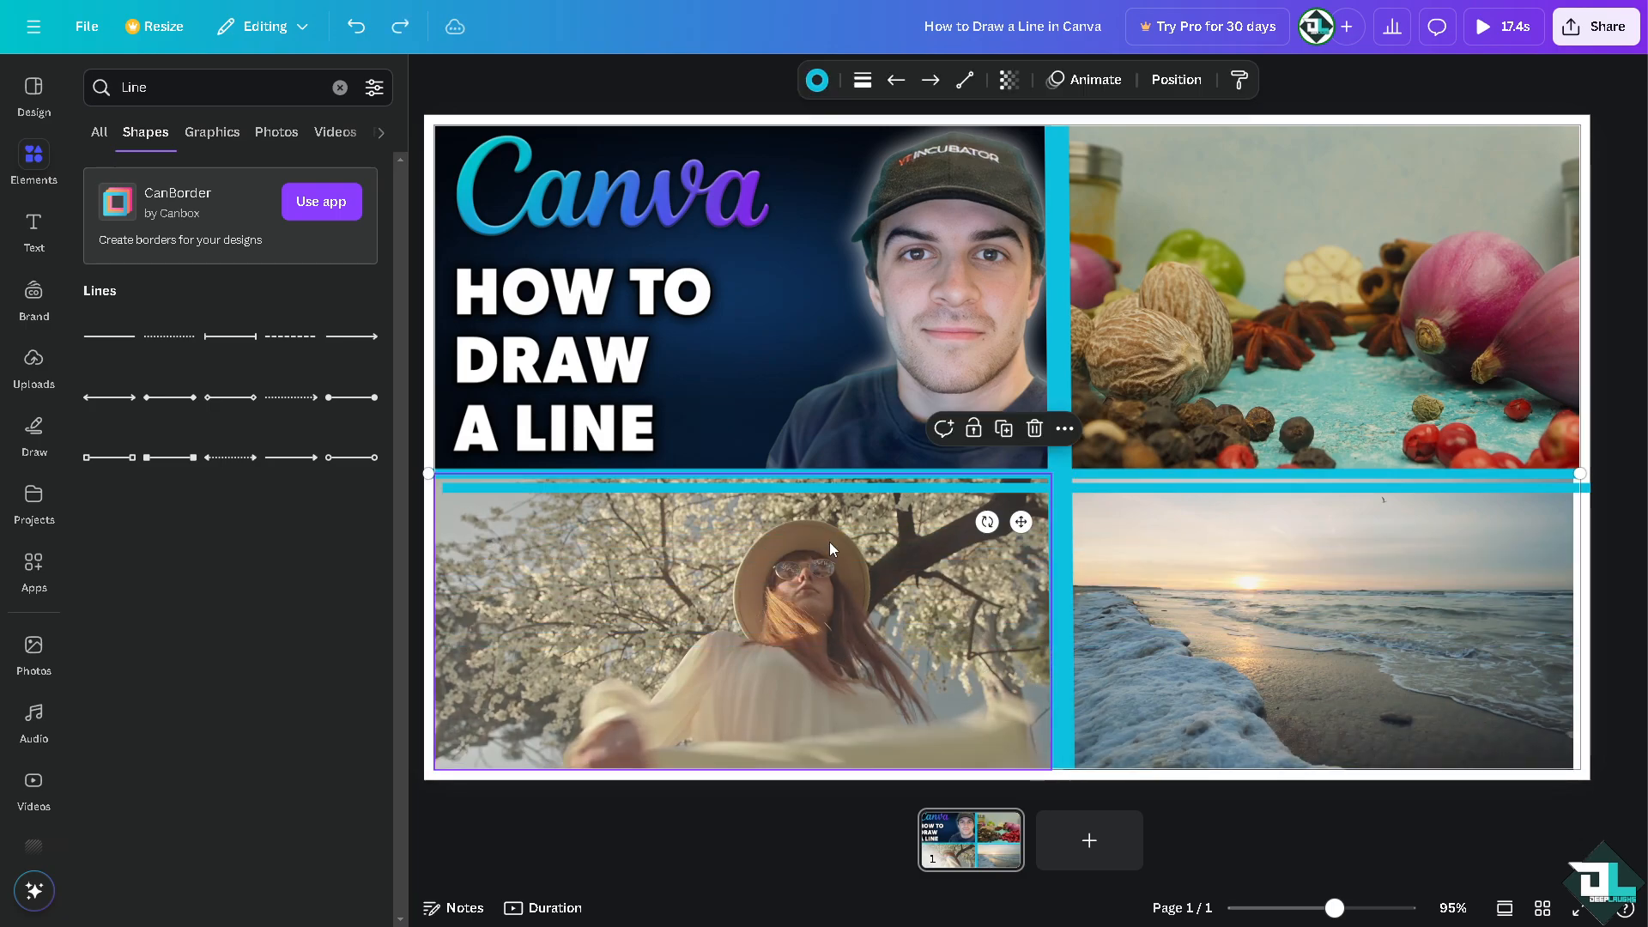
Duplicate the horizontal line and place the copy along the page's bottom edge
left_click_drag(838, 485, 808, 779)
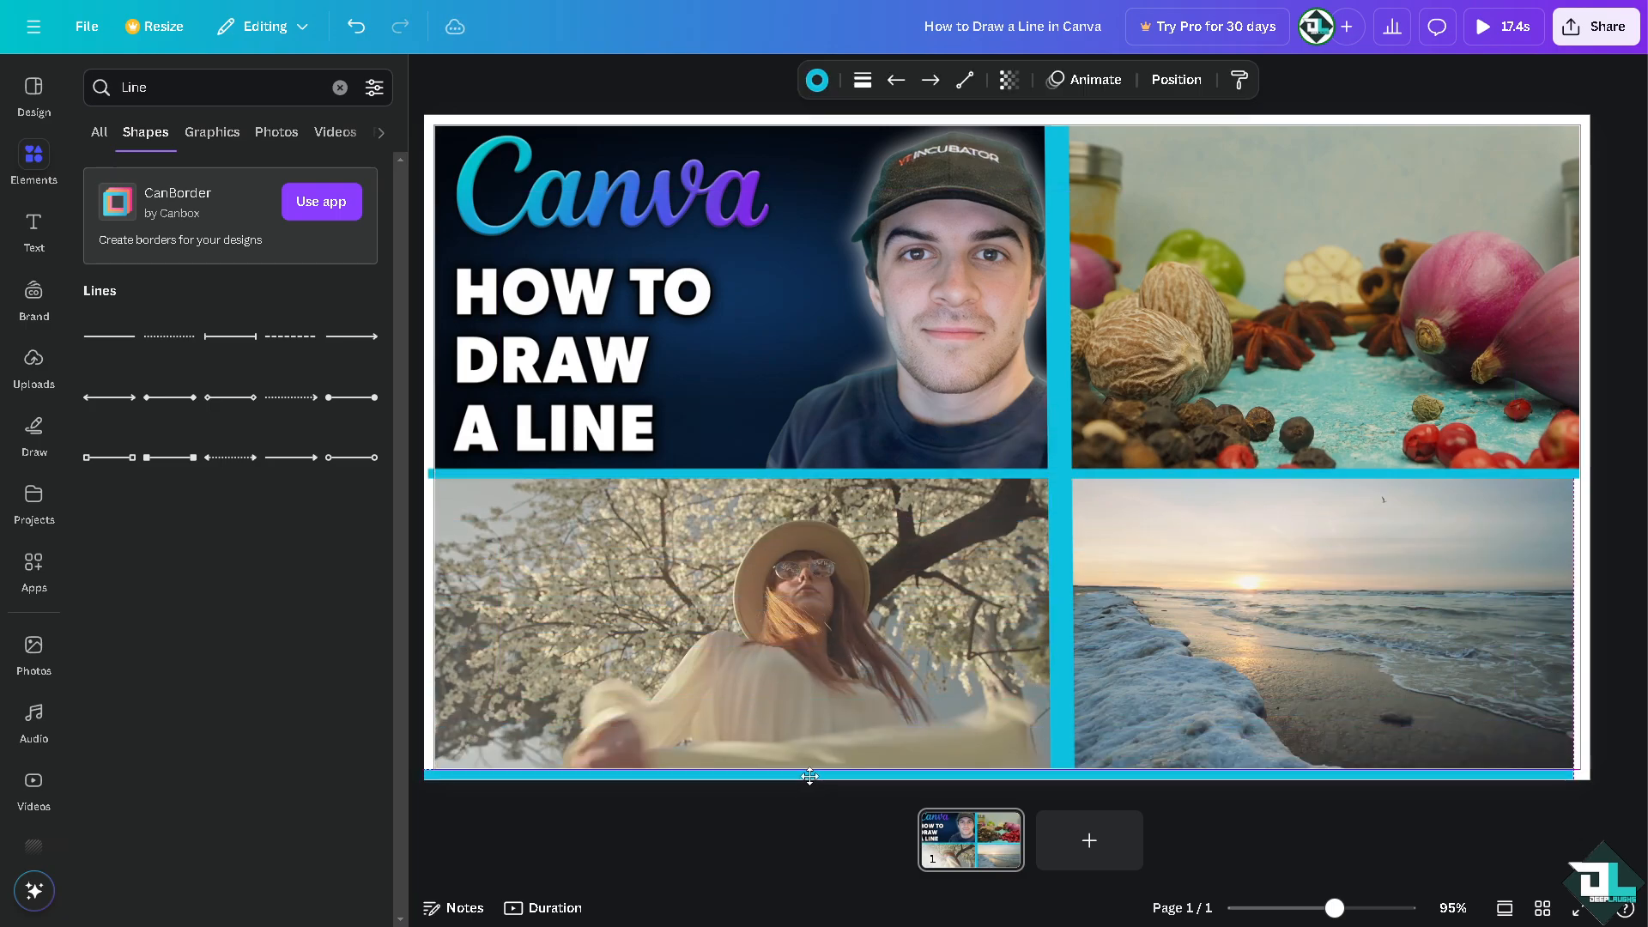
left_click(1454, 791)
key("ctrl+z")
left_click_drag(925, 486, 919, 764)
Set the bottom line's weight to 38 and lengthen it past both side edges of the page
left_click(862, 80)
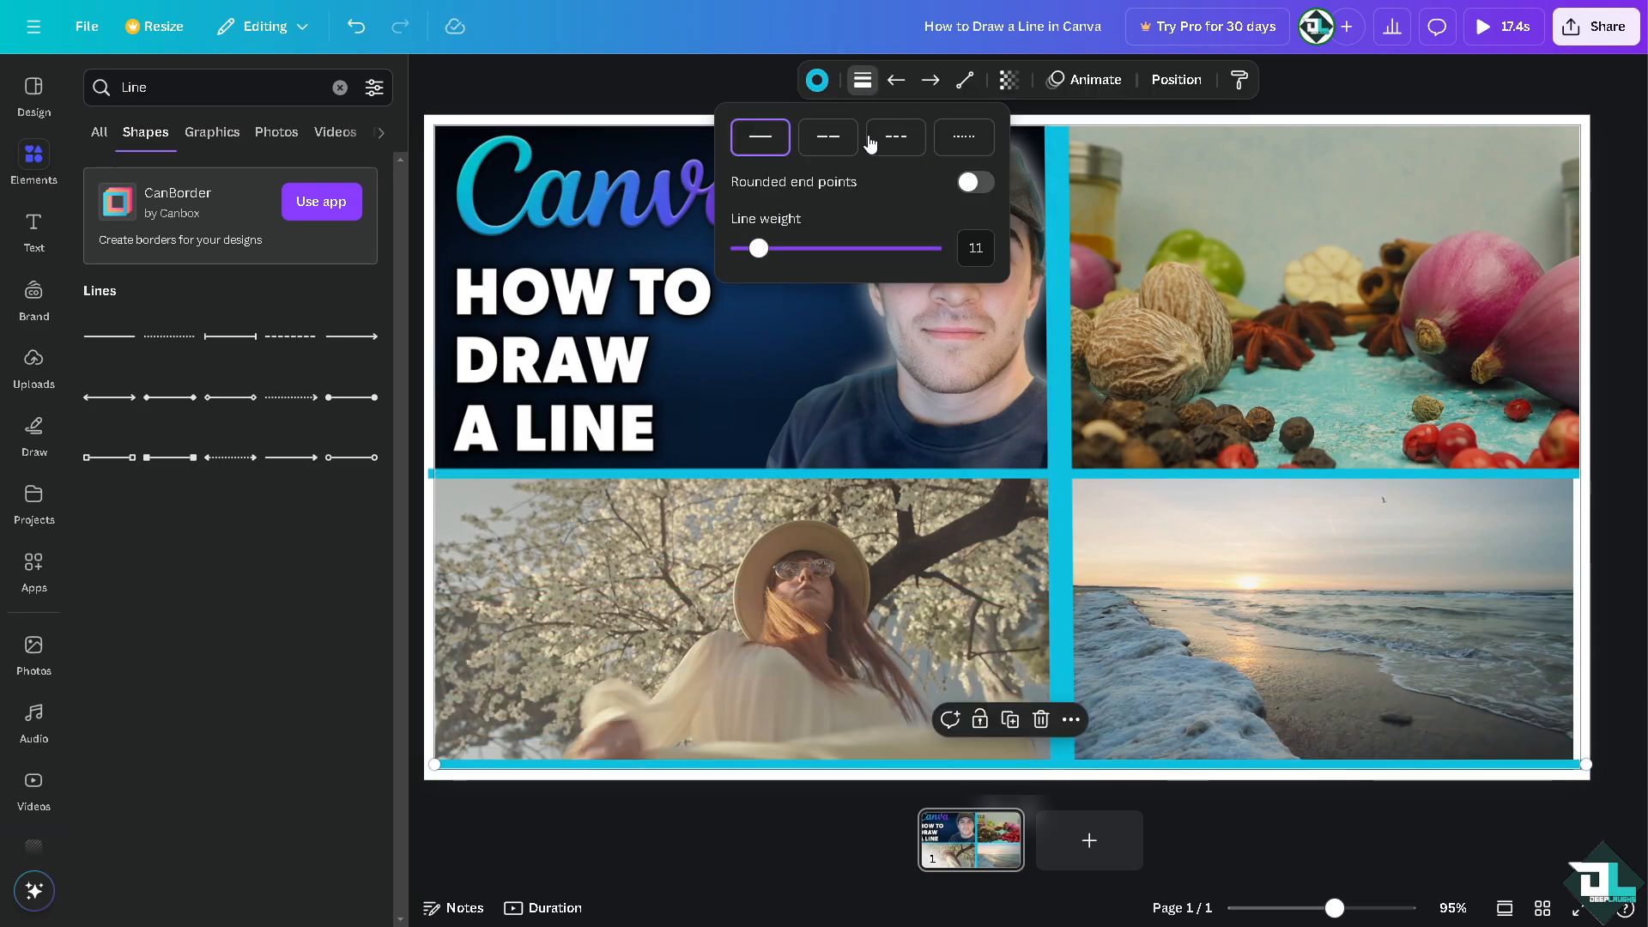
left_click_drag(801, 256, 811, 249)
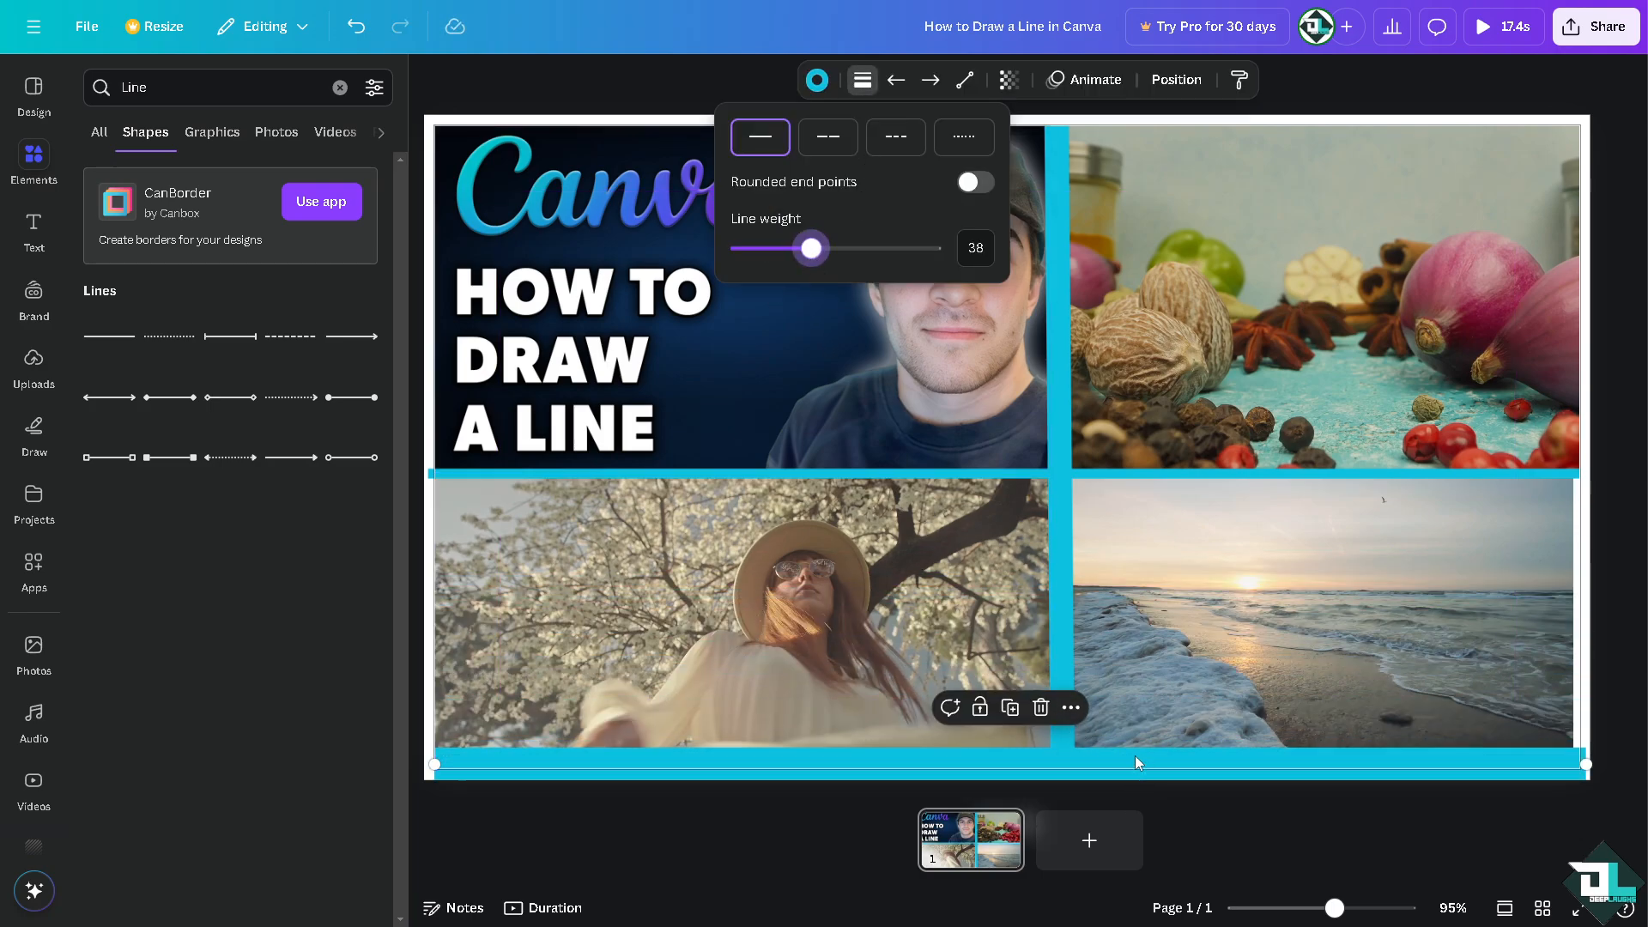
left_click_drag(434, 764, 408, 766)
left_click_drag(1602, 764, 1610, 763)
Lengthen the middle horizontal line at both ends so it reaches the page's left and right edges
left_click(970, 473)
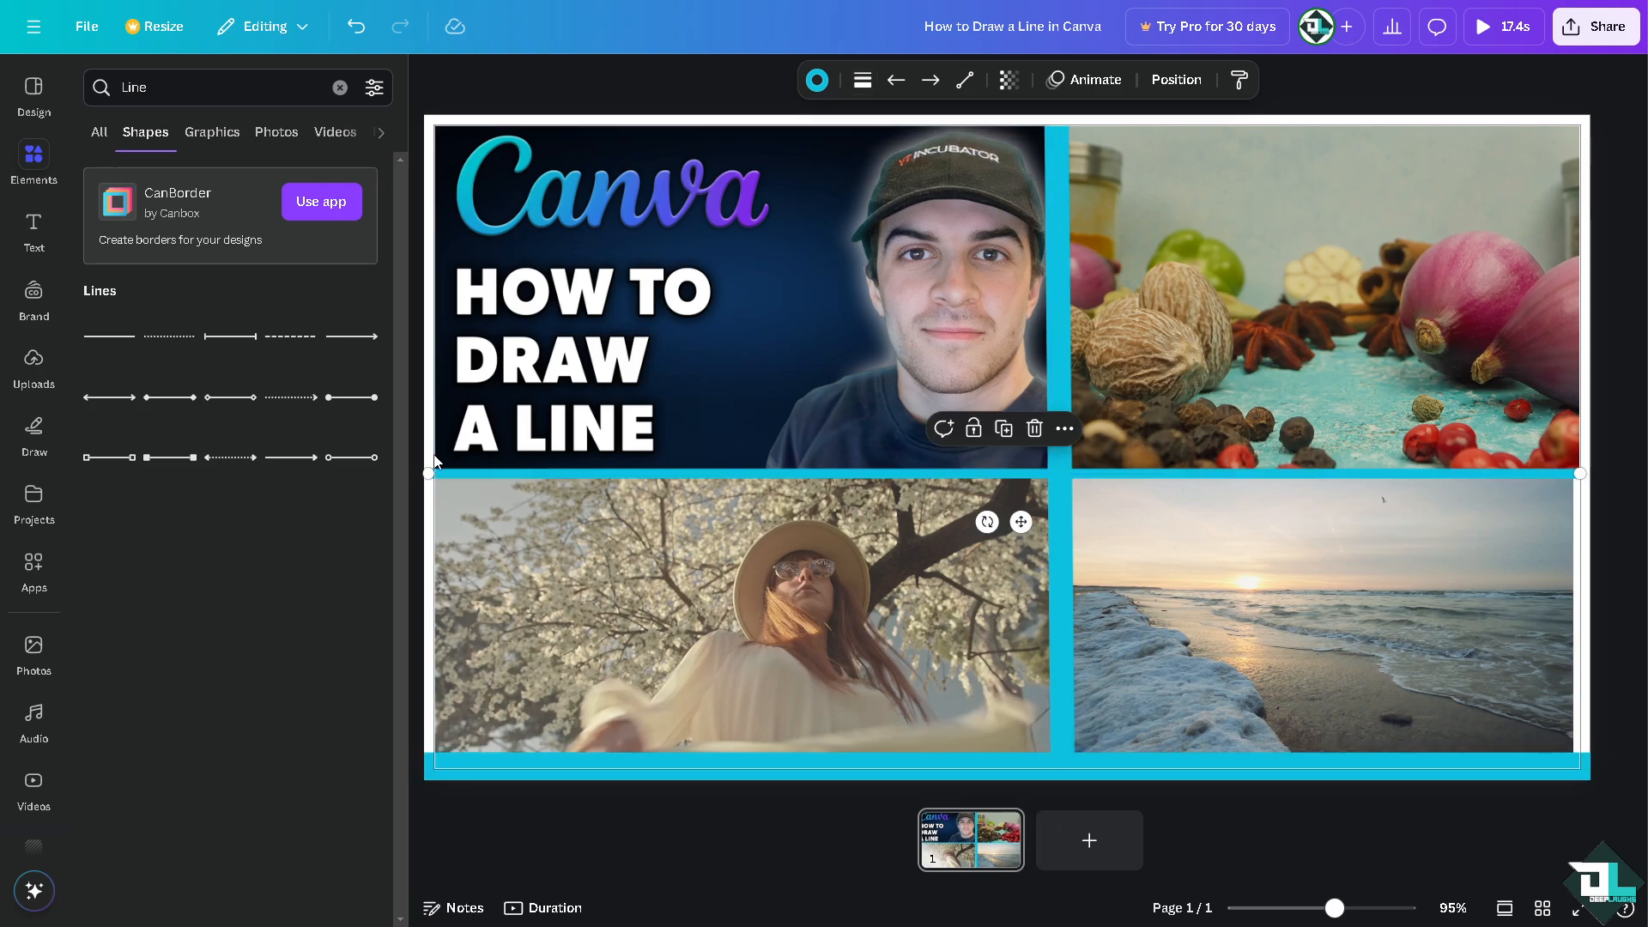
left_click_drag(428, 473, 378, 474)
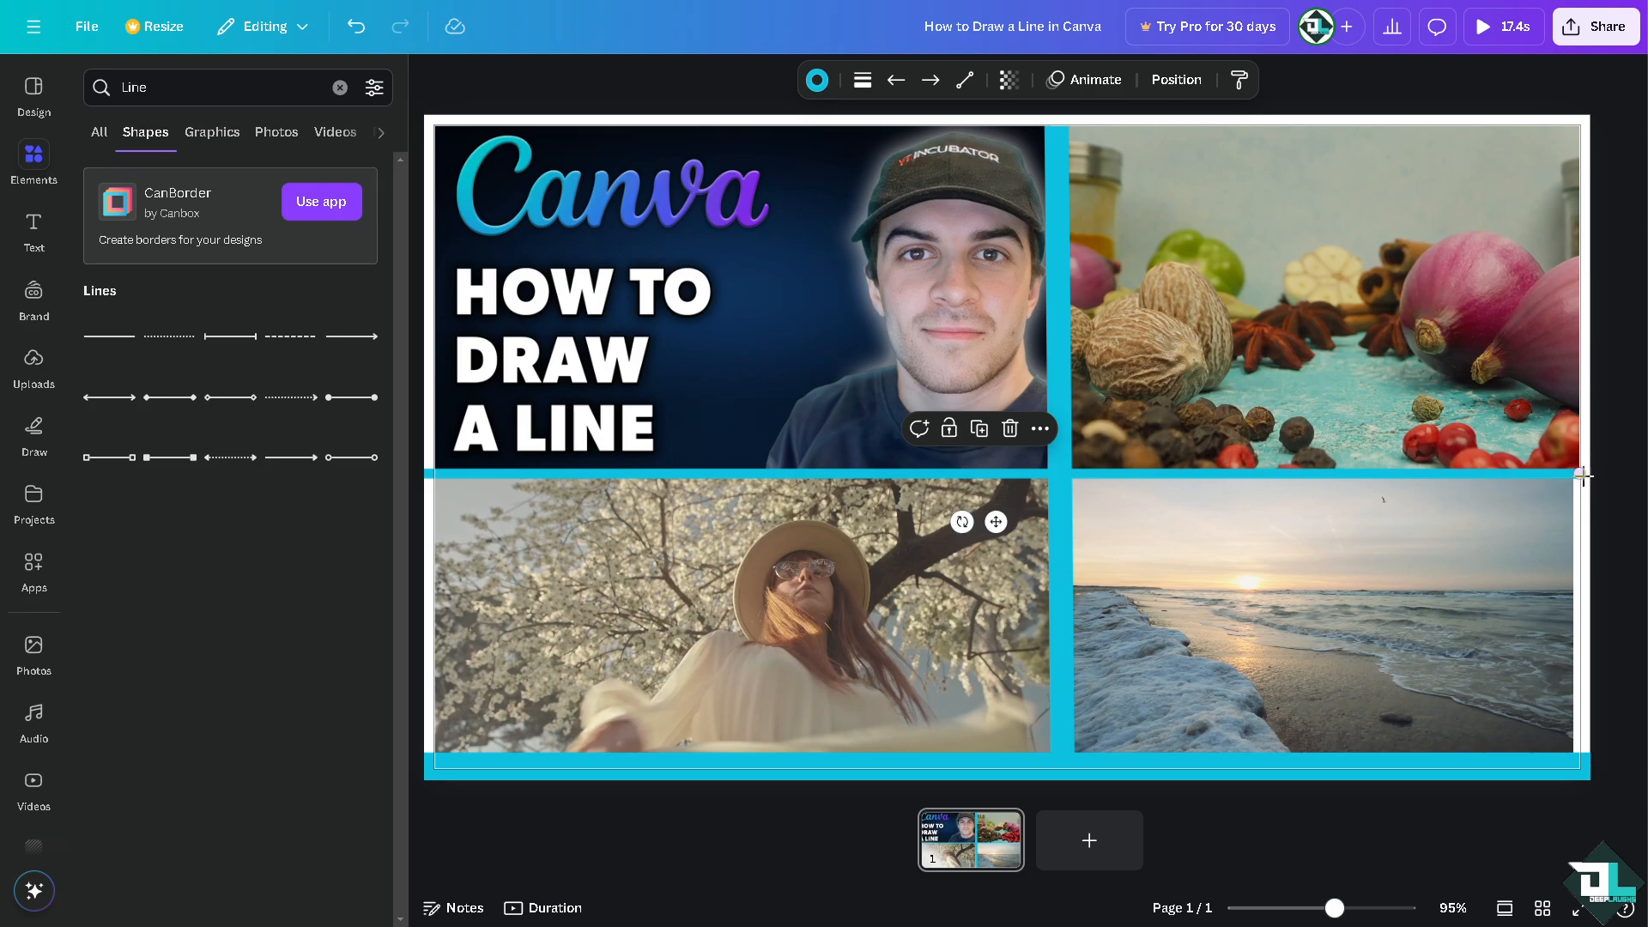
left_click_drag(1584, 475, 1619, 473)
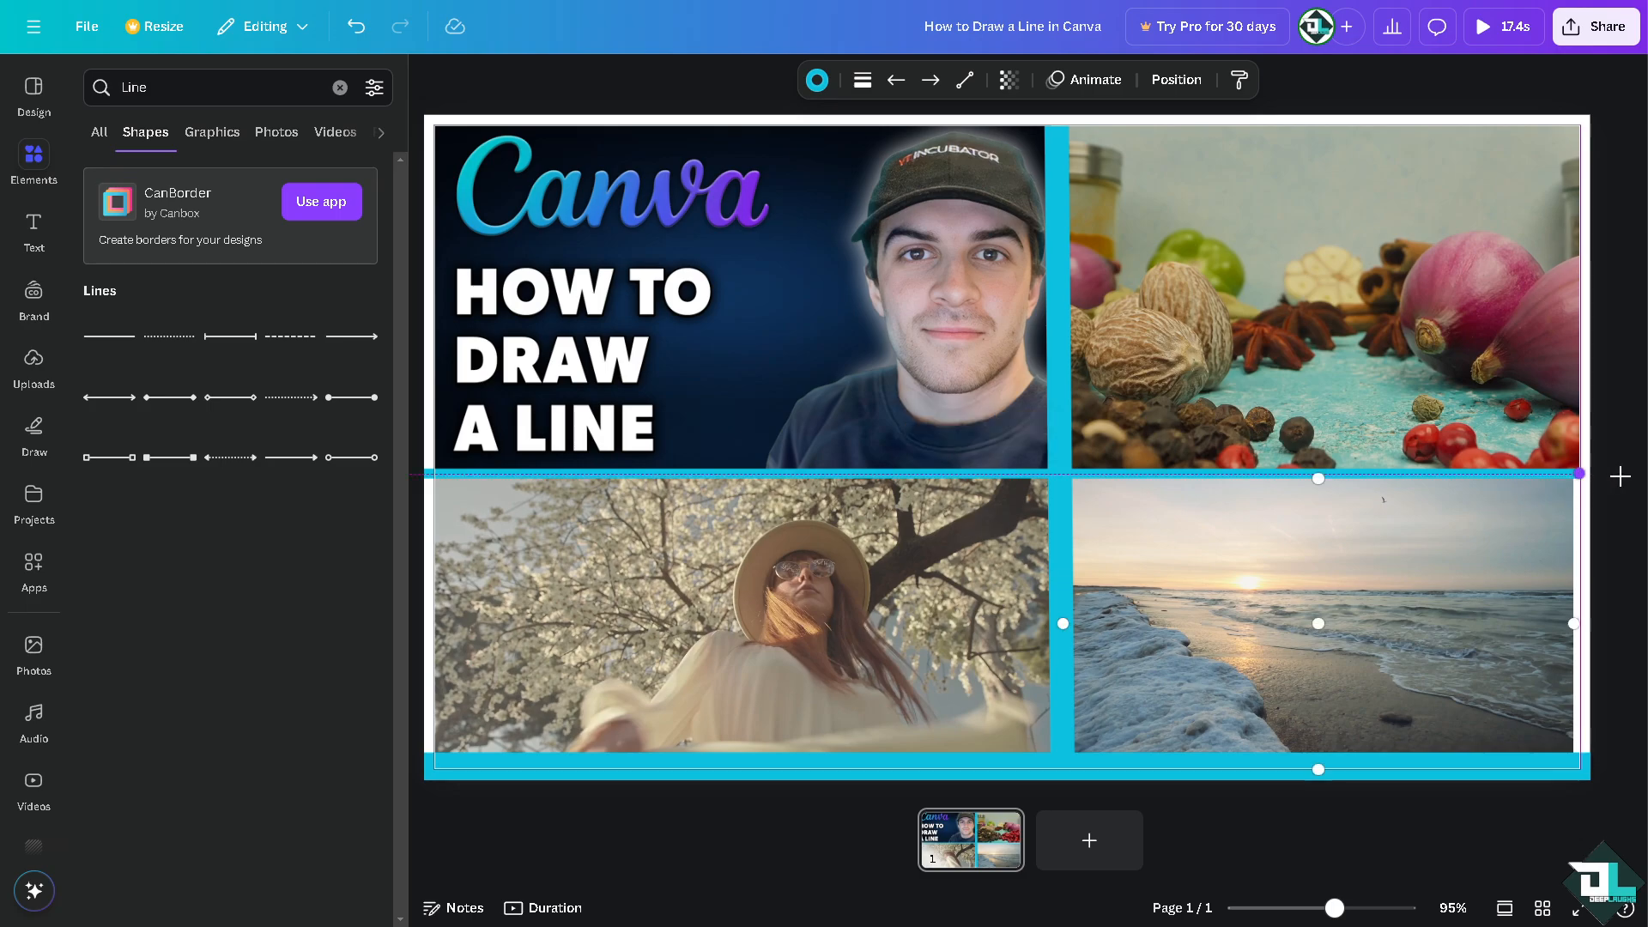
Duplicate the vertical dividing line and align the copy along the page's left edge
left_click(1055, 316)
left_click_drag(1053, 316, 418, 300)
left_click(421, 301)
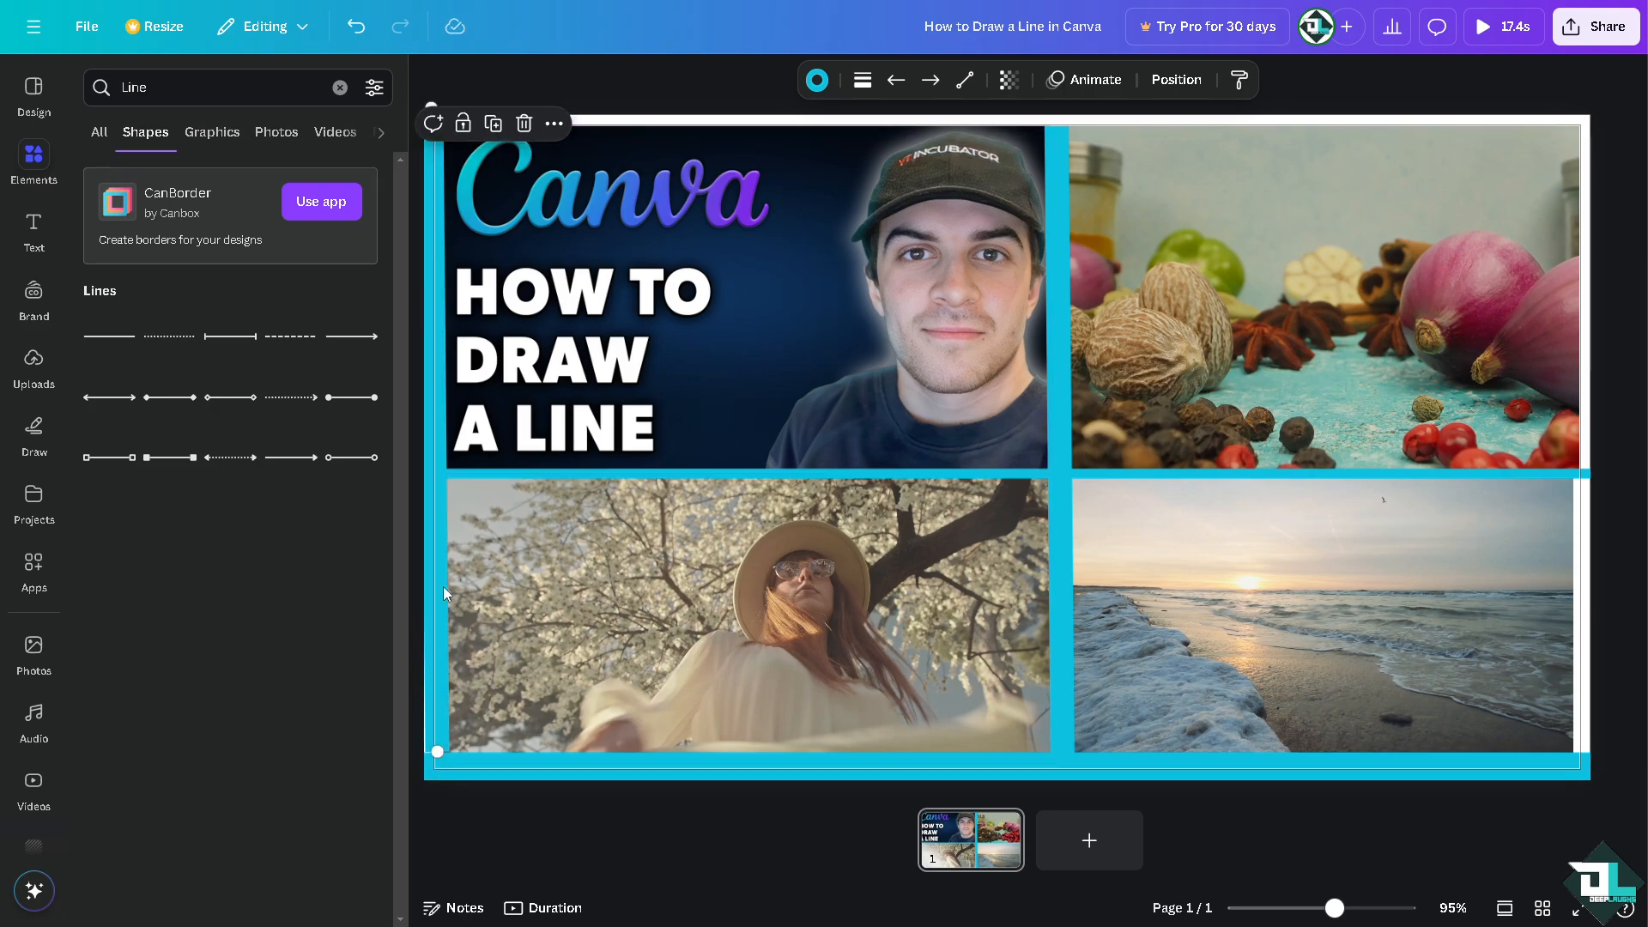
left_click_drag(426, 521, 436, 518)
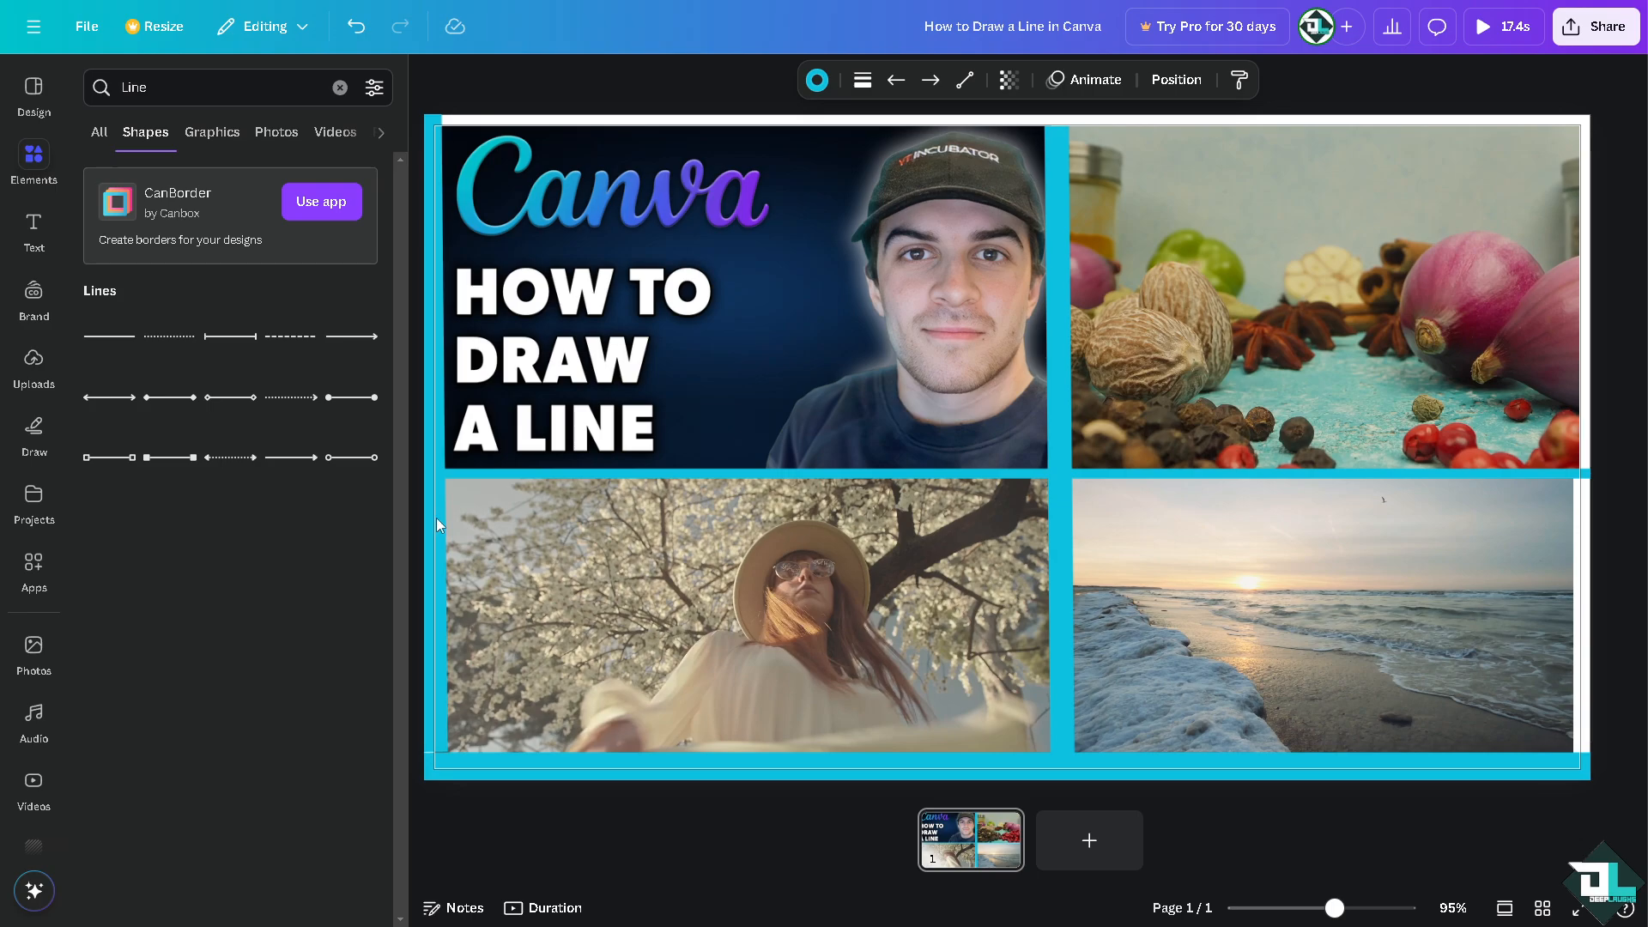
Duplicate the left border line and place the copy along the page's right edge
left_click(437, 343)
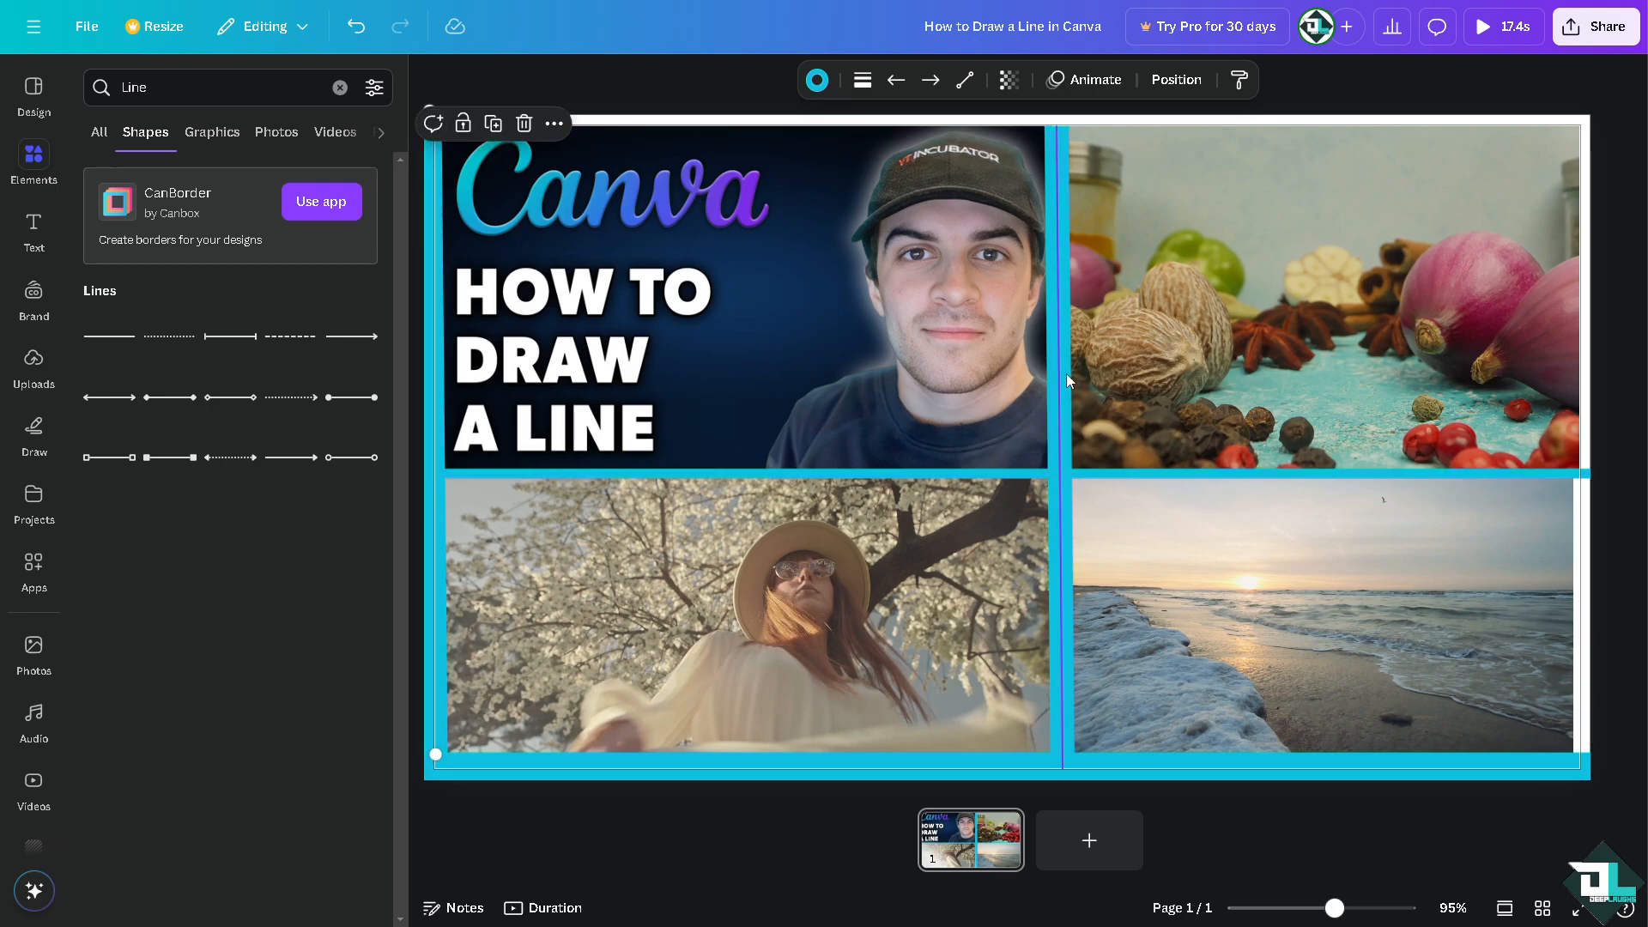
key("ctrl+d")
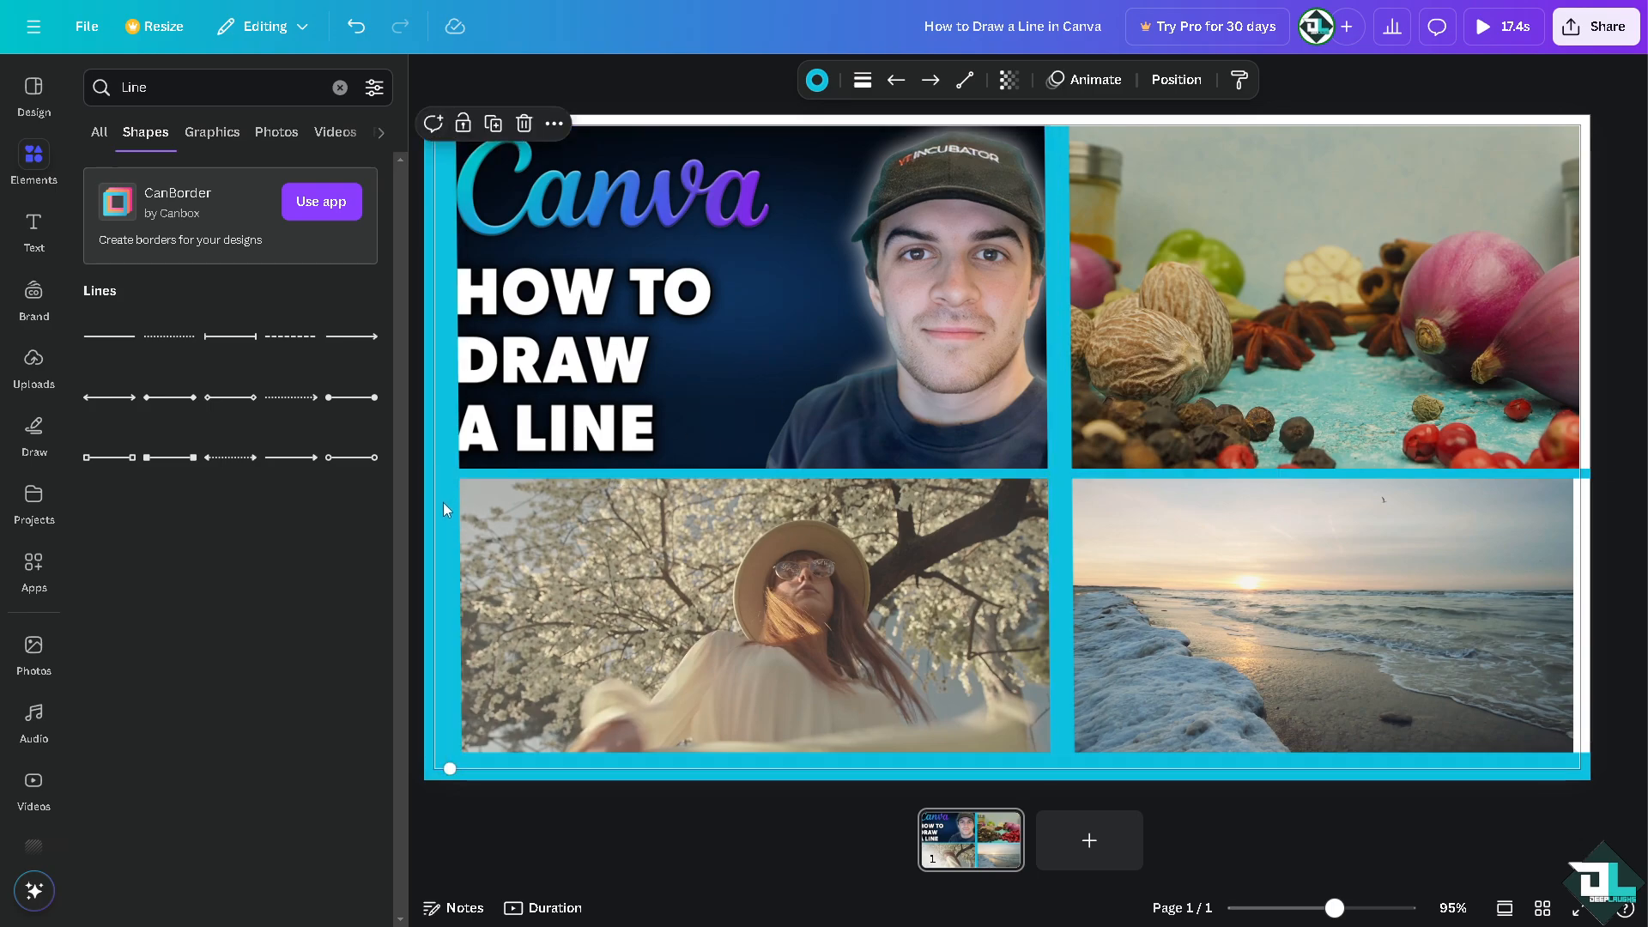
left_click_drag(443, 502, 1576, 497)
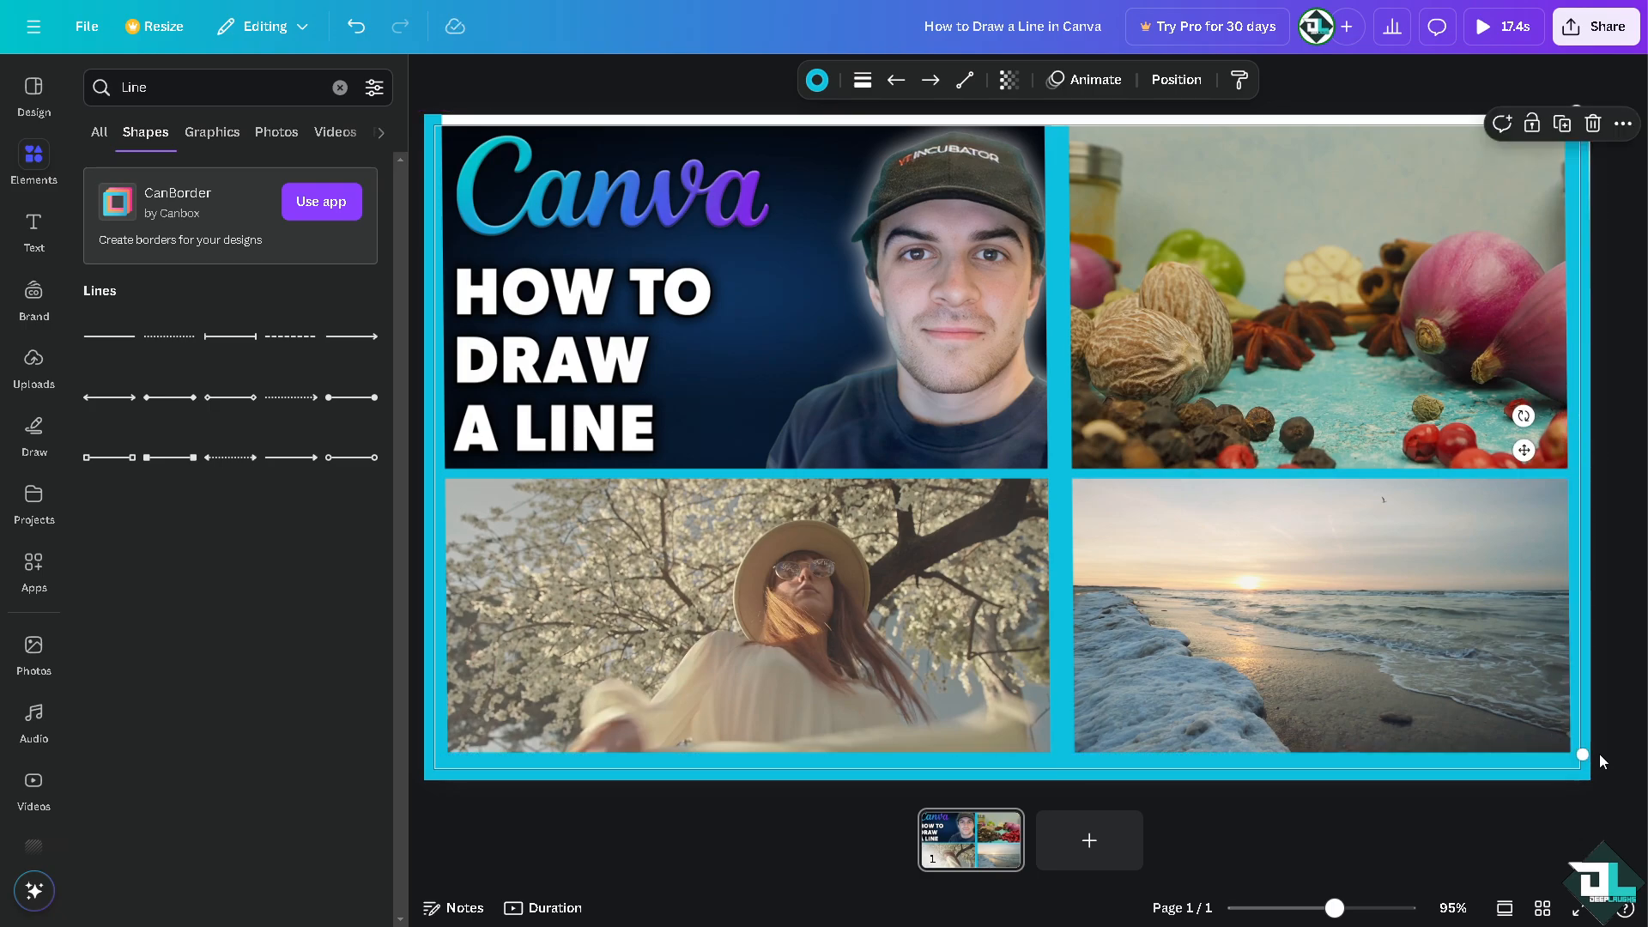
Duplicate the bottom border line, place the copy along the page's top edge, and play the design preview
left_click(1023, 770)
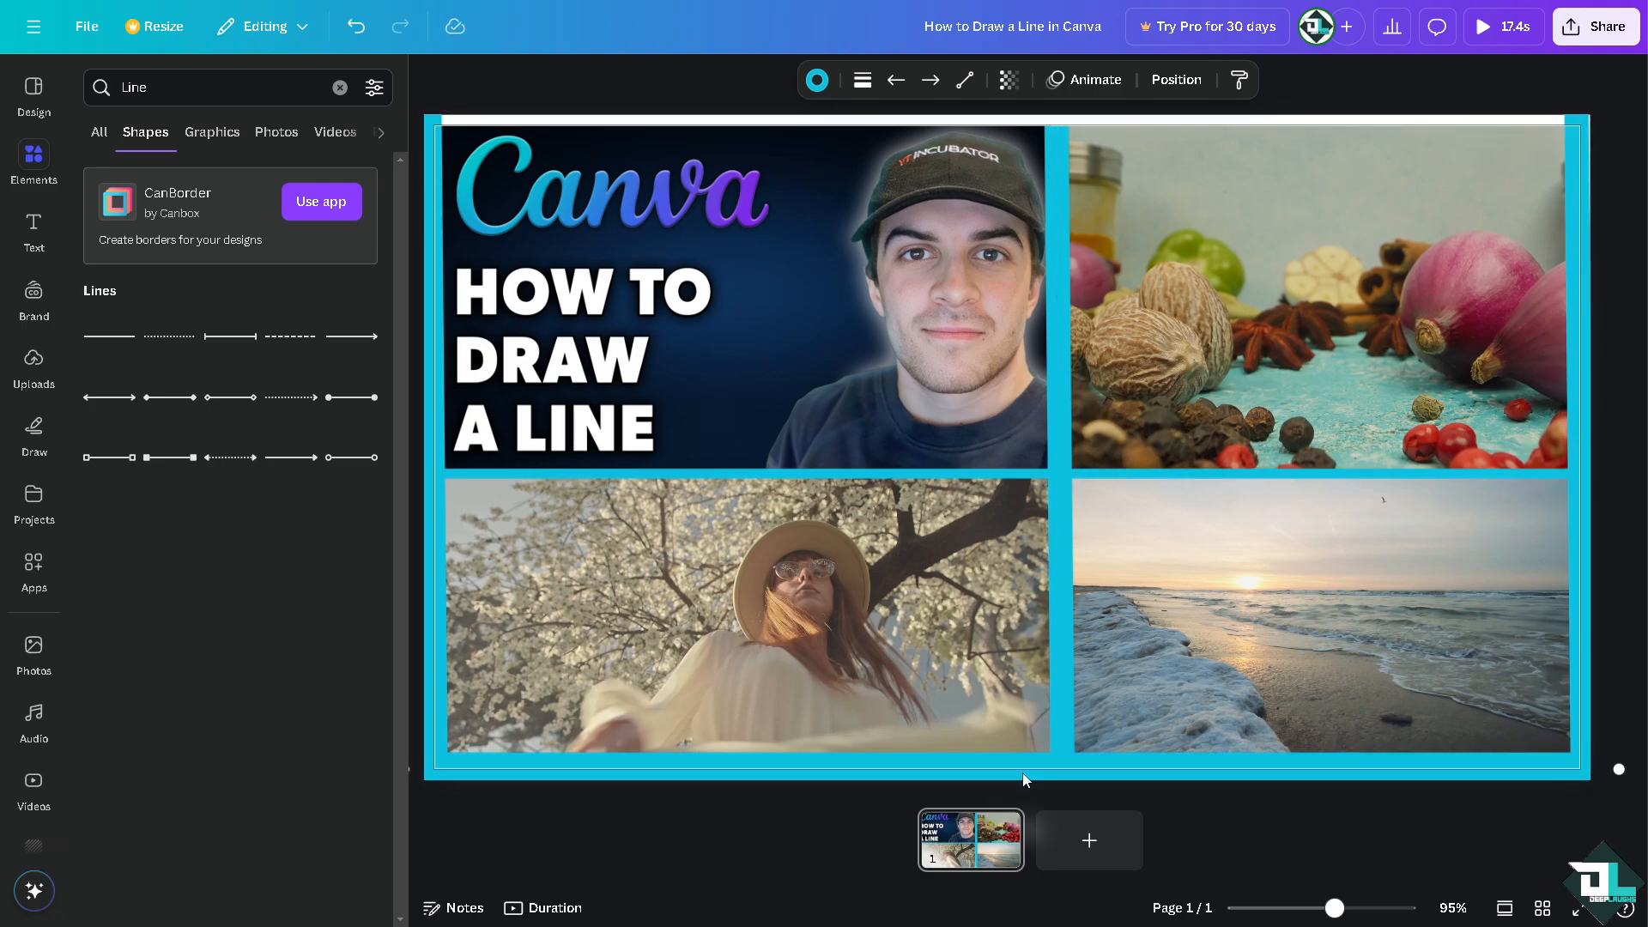
left_click_drag(915, 773, 871, 95)
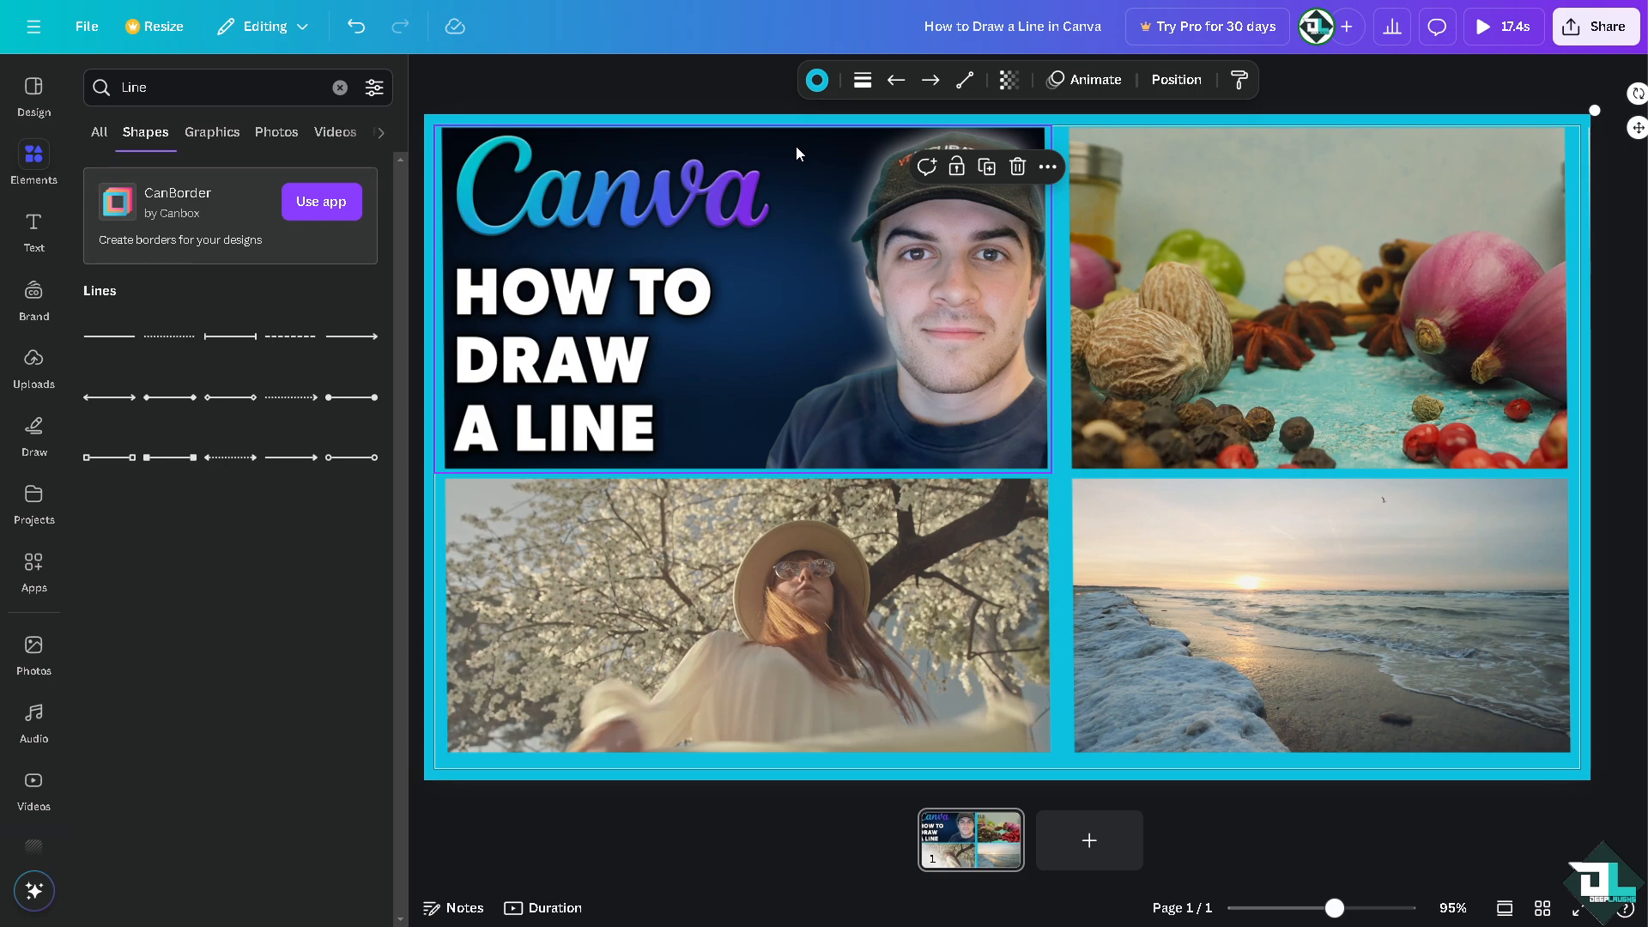
left_click(1502, 27)
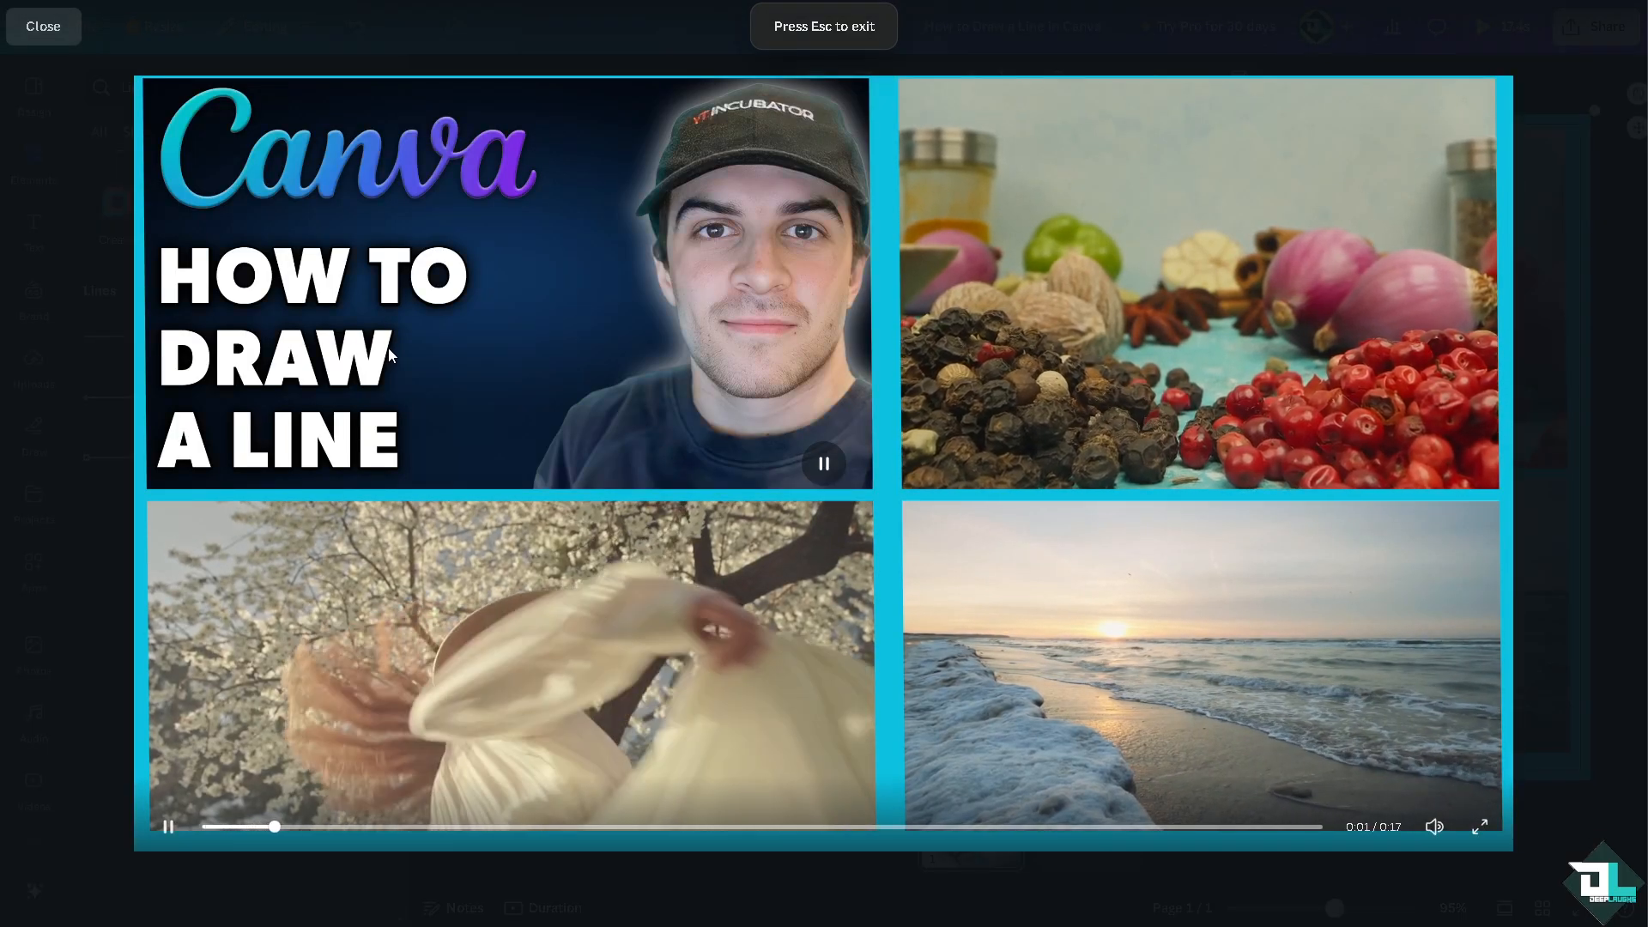